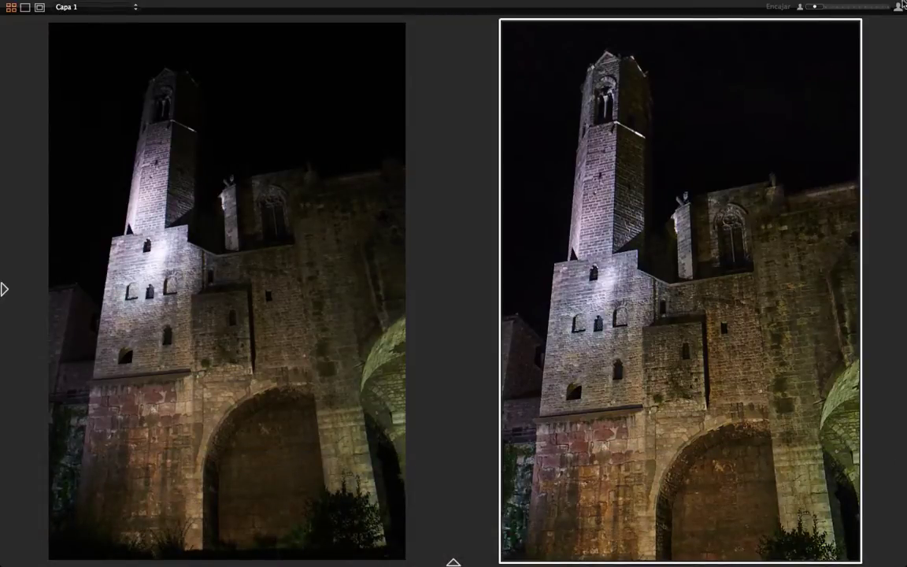
- Select only the unedited first variant of _DSC7274.NEF and hide the thumbnail browser
mouse_move(892, 6)
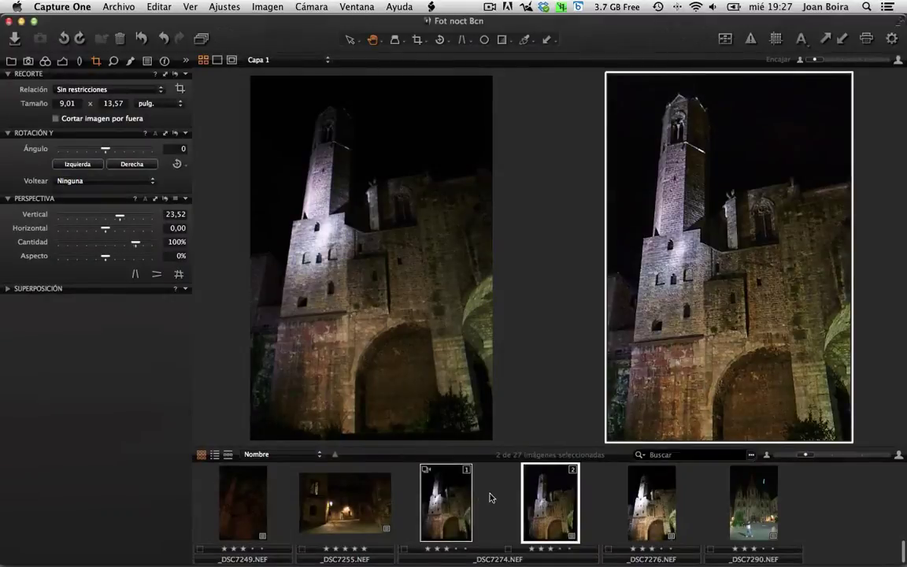
left_click(490, 498)
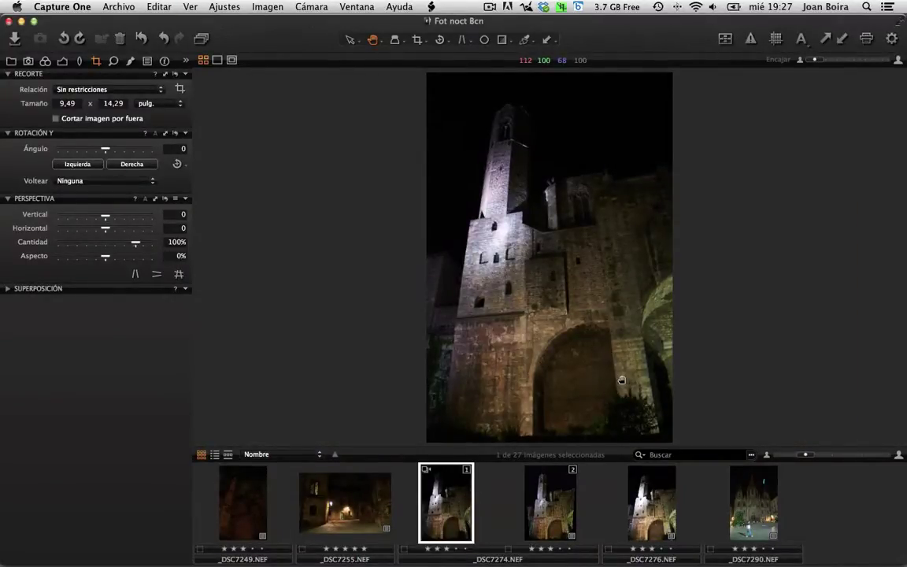
key("super+b")
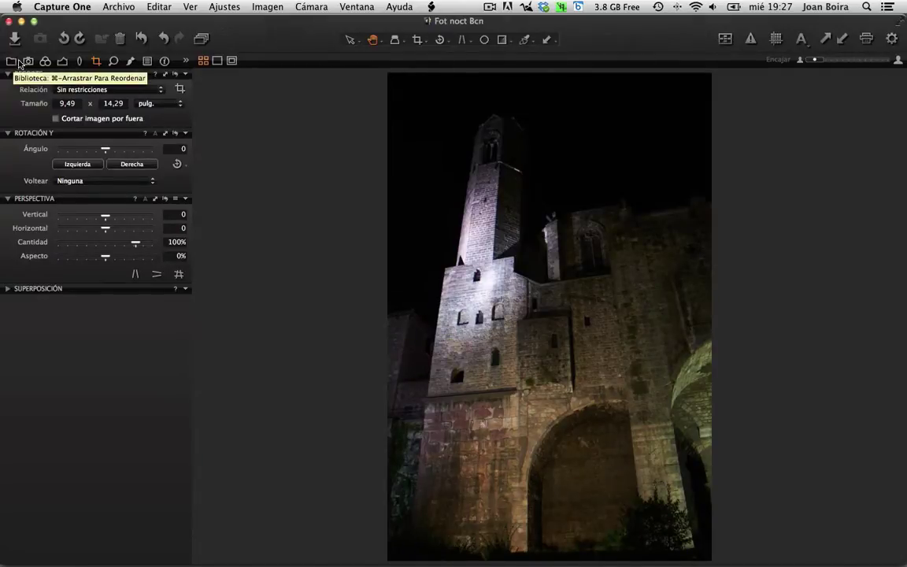
- Recover high dynamic range detail in the photo with Altas luces at 71 and Sombra at 35
left_click(62, 63)
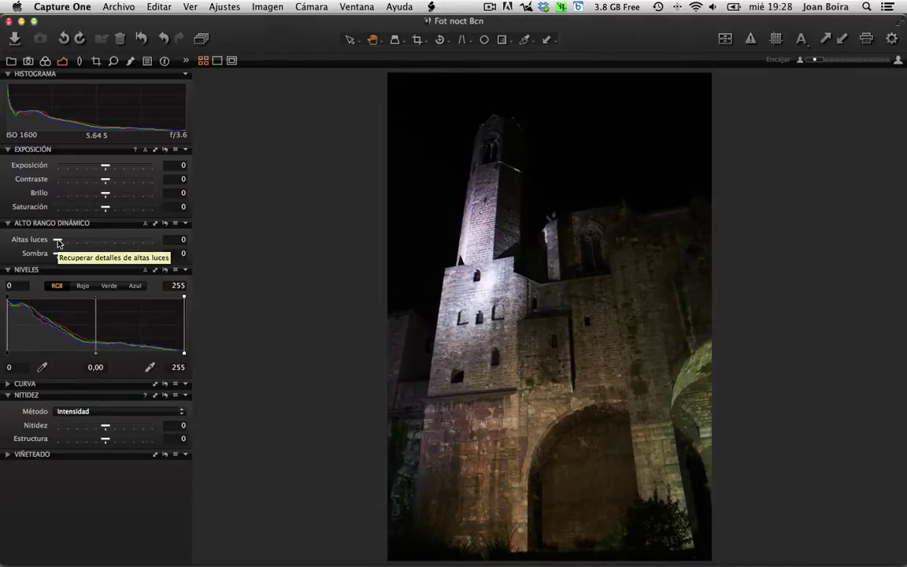
left_click_drag(58, 244, 128, 242)
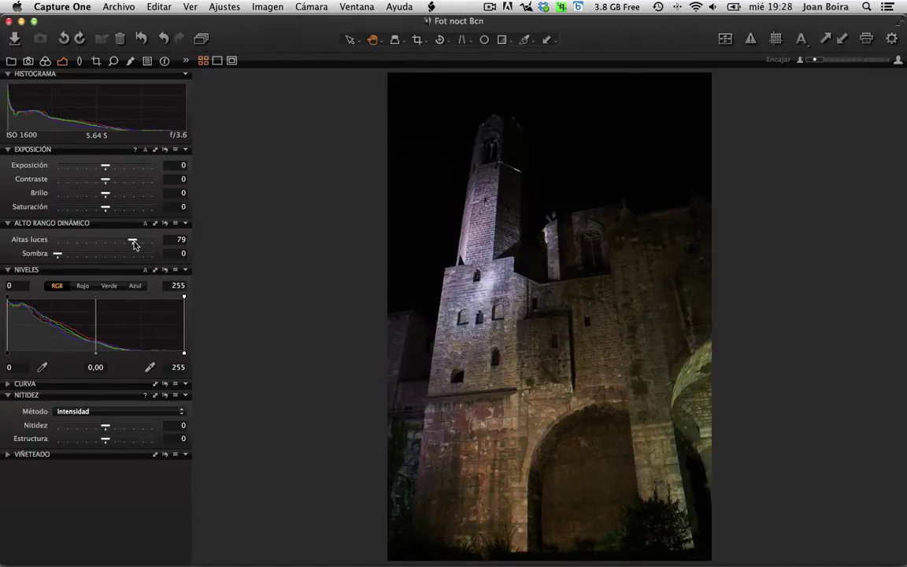
left_click_drag(134, 245, 128, 243)
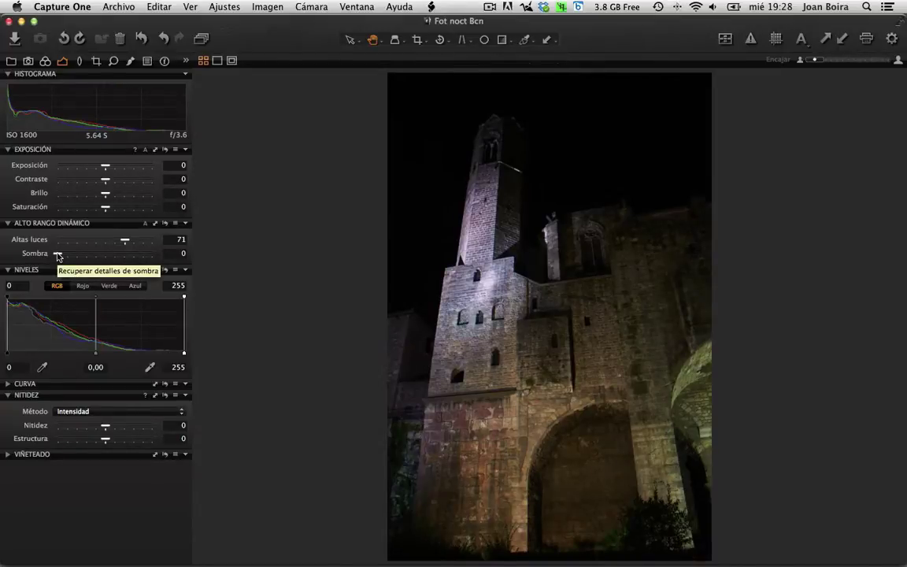
left_click_drag(57, 256, 154, 258)
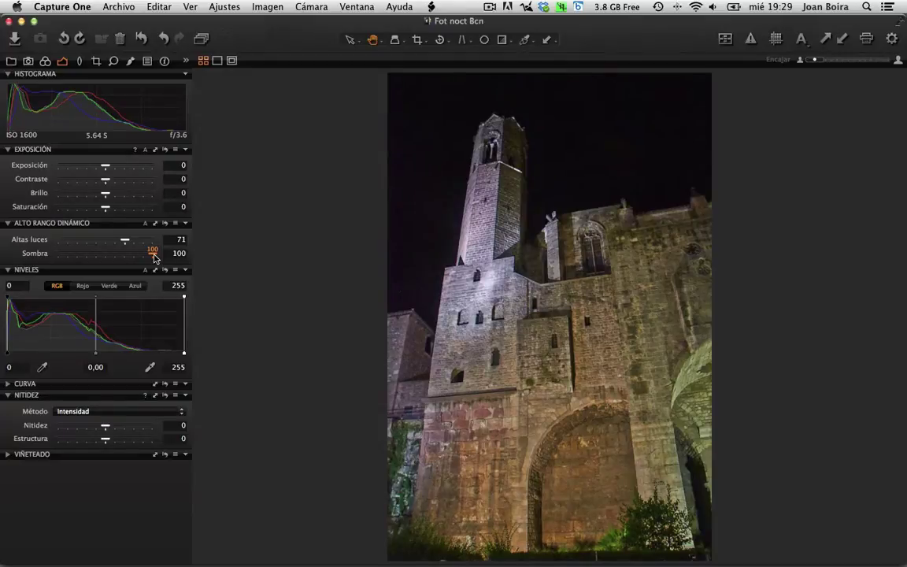
left_click_drag(155, 257, 89, 256)
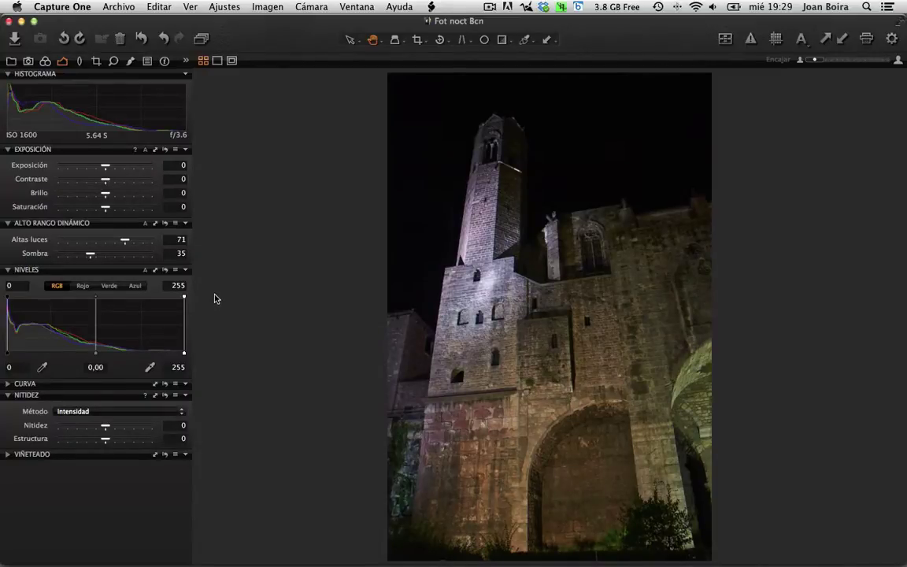
- Set the photo's Exposición to 0,56 and Contraste to 7, and raise the Altas luces recovery to 78
left_click_drag(108, 170, 115, 169)
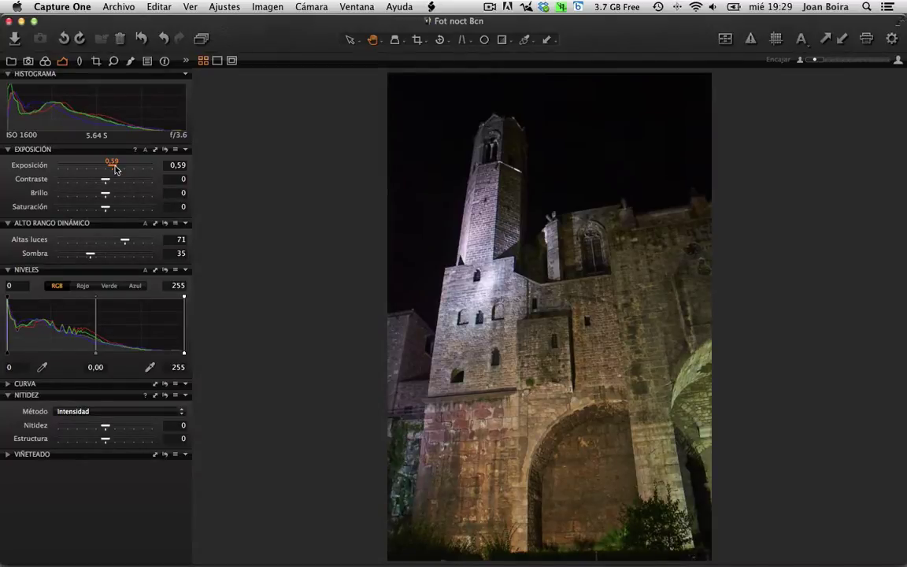
mouse_move(115, 170)
left_mouse_down()
mouse_move(141, 170)
mouse_move(114, 169)
left_mouse_up()
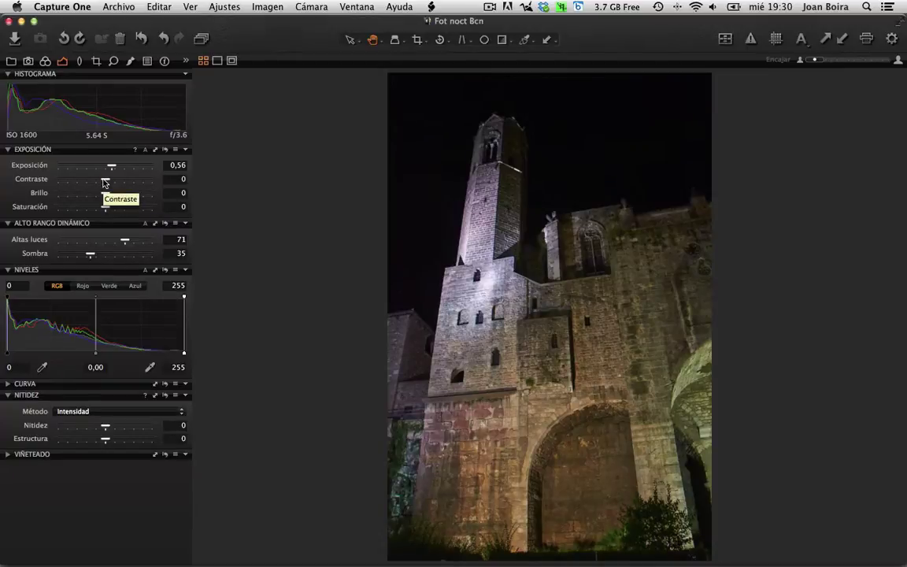
left_click_drag(105, 183, 111, 183)
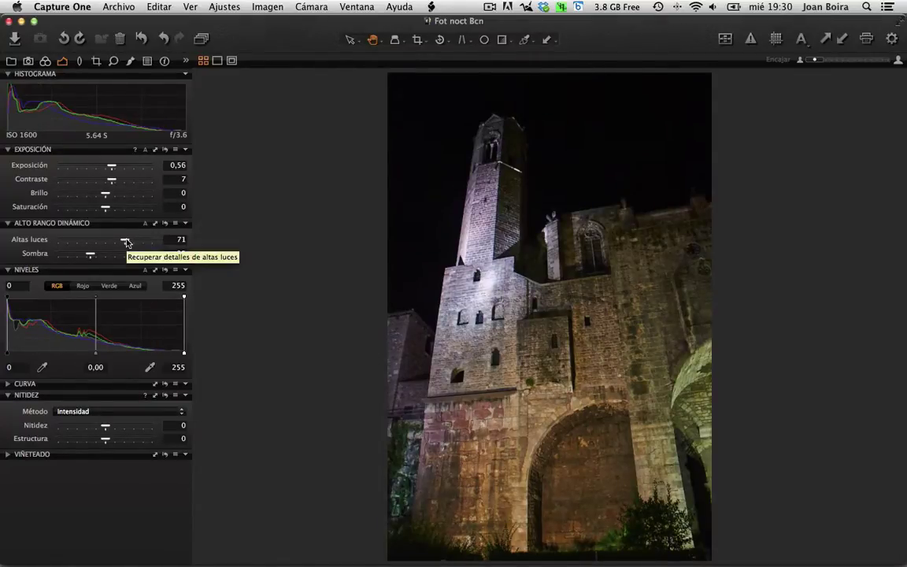
left_click_drag(126, 242, 134, 245)
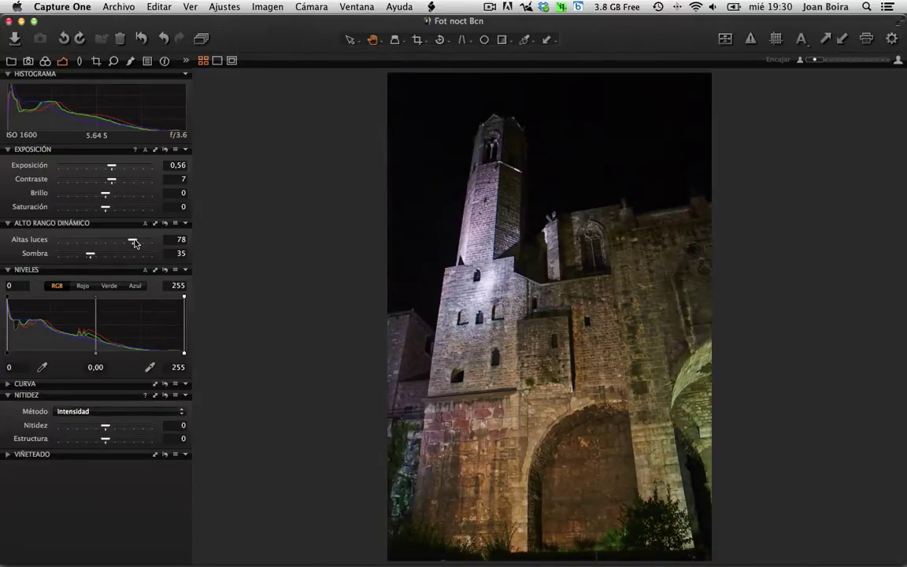
- Draw a slanted gradient mask over the night sky, fading out just above the roofline beside the tower
mouse_move(676, 207)
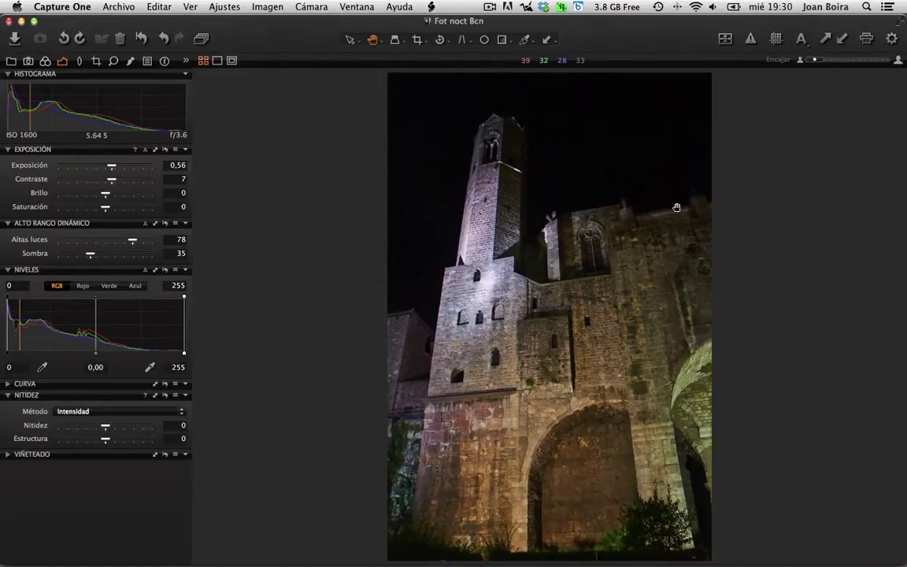
left_click(502, 41)
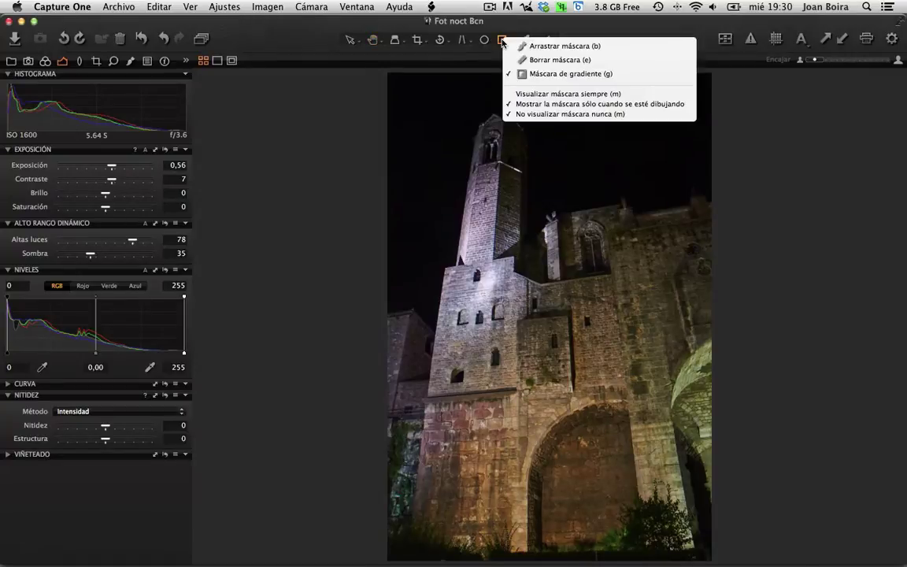
left_click(542, 74)
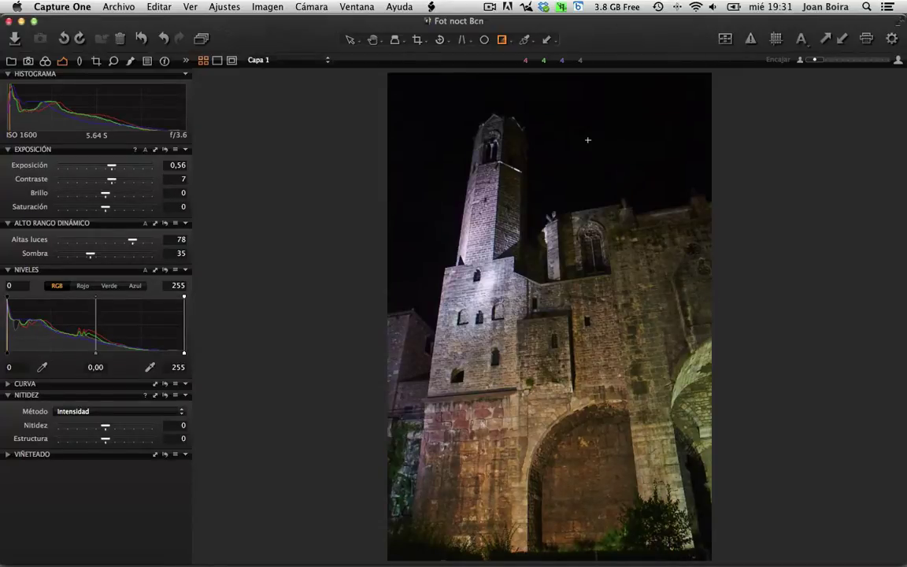
mouse_move(588, 140)
left_mouse_down()
mouse_move(546, 204)
mouse_move(552, 217)
left_mouse_up()
left_click_drag(552, 216, 547, 230)
- Keep the Capa 1 mask always visible and redraw its gradient with a longer fade from the sky into the wall
left_click(130, 62)
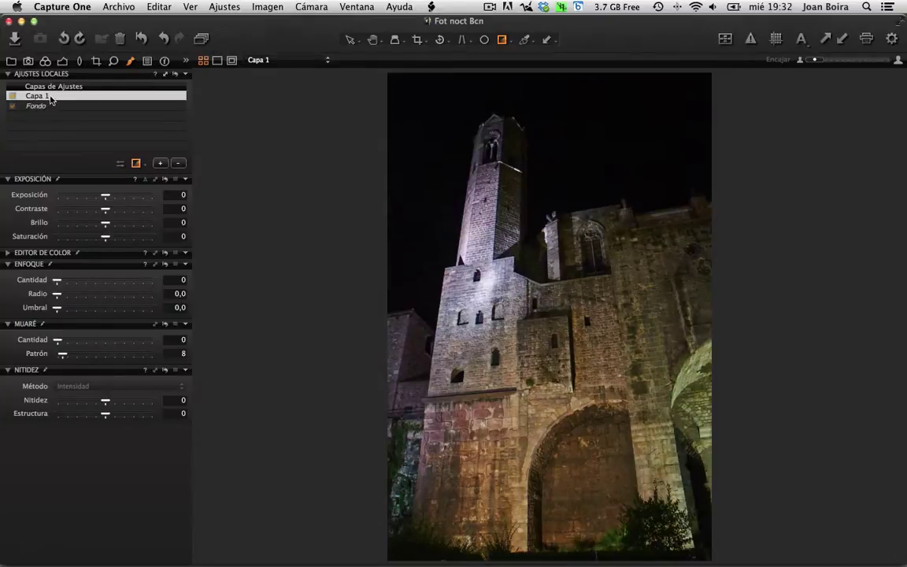
left_click(138, 164)
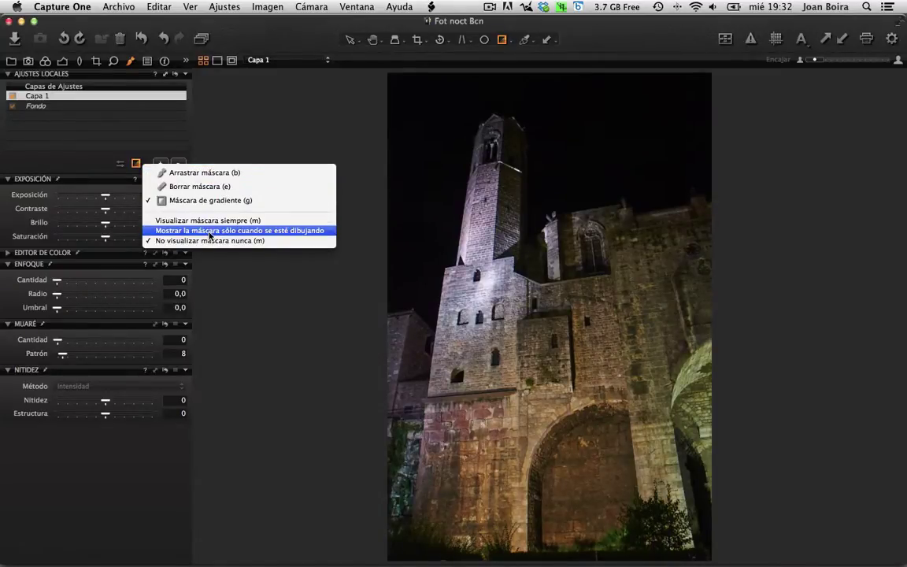
left_click(256, 225)
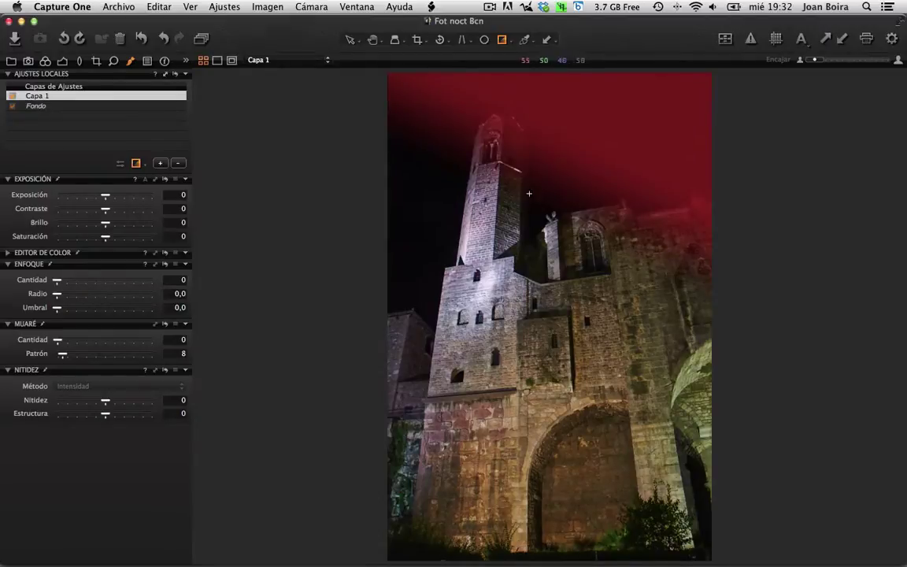
left_click_drag(573, 150, 545, 221)
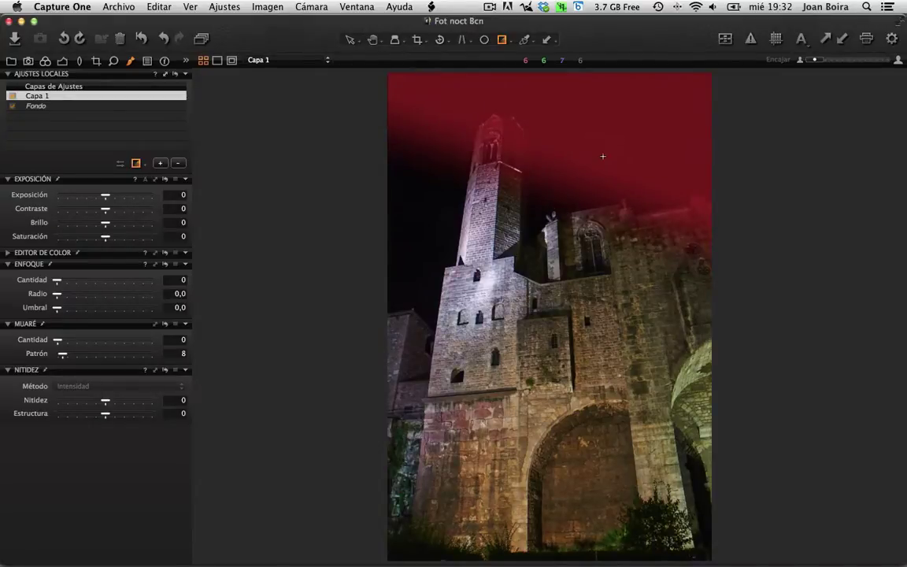
mouse_move(603, 158)
left_mouse_down()
mouse_move(558, 221)
mouse_move(565, 247)
mouse_move(569, 239)
mouse_move(542, 299)
left_mouse_up()
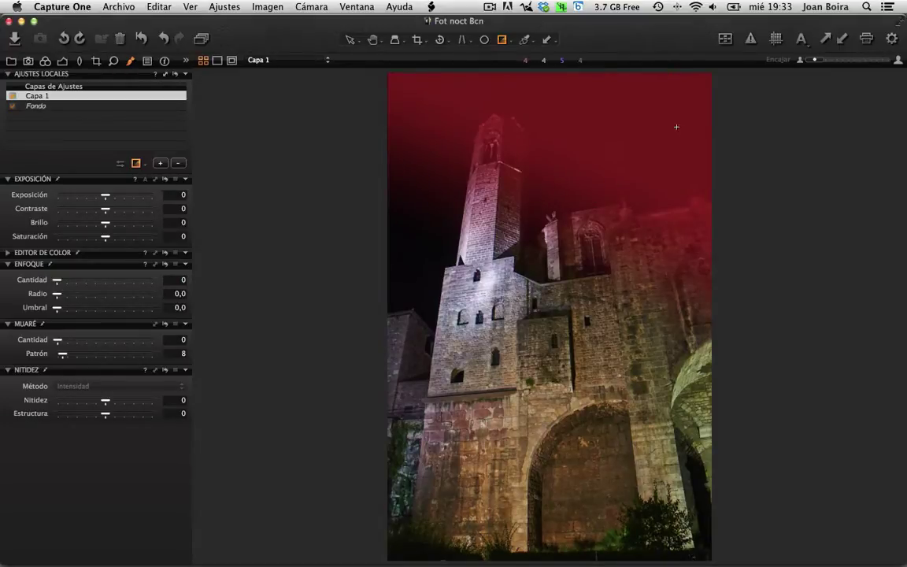
- Turn off the mask display and set the Exposición of Capa 1 to 1,31, trying the maximum of 4 on the way
left_click(137, 163)
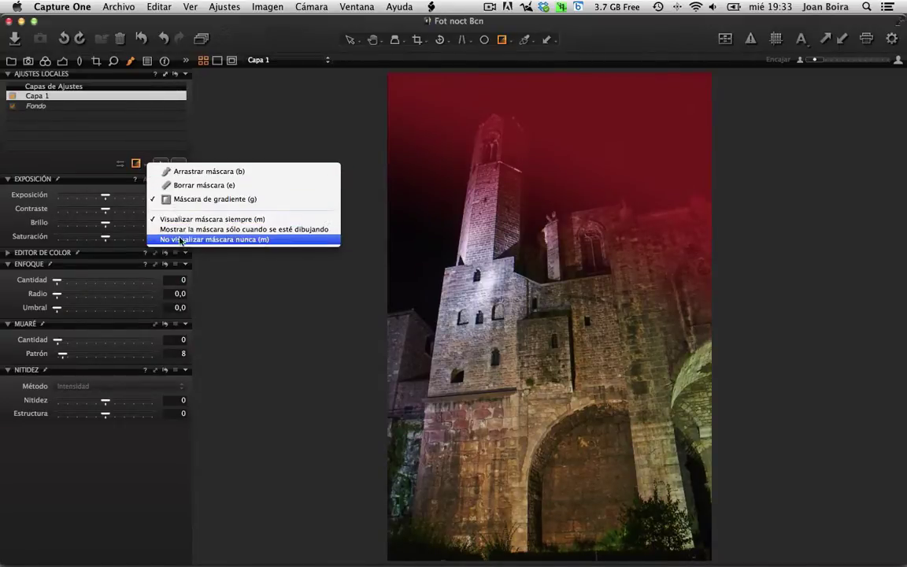
left_click(286, 241)
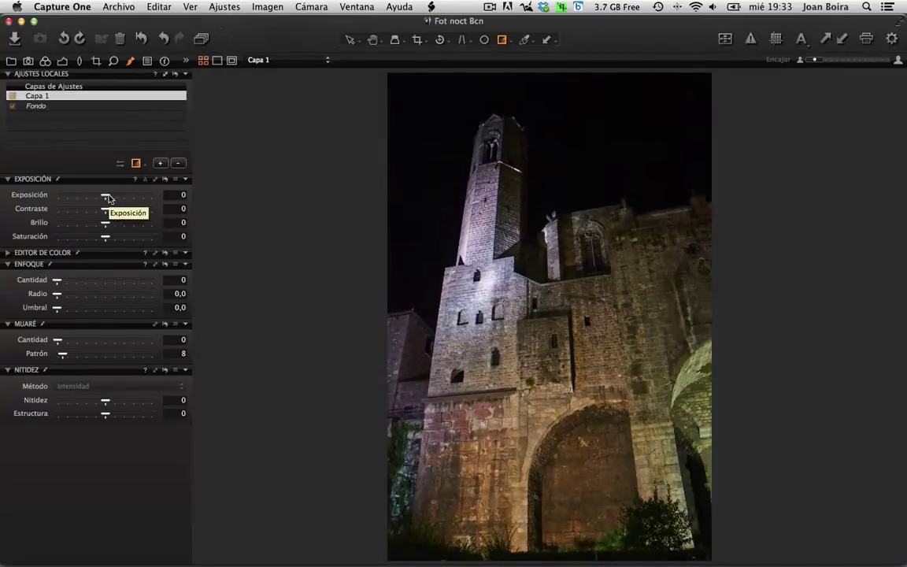
mouse_move(108, 199)
left_mouse_down()
mouse_move(129, 199)
mouse_move(121, 198)
left_mouse_up()
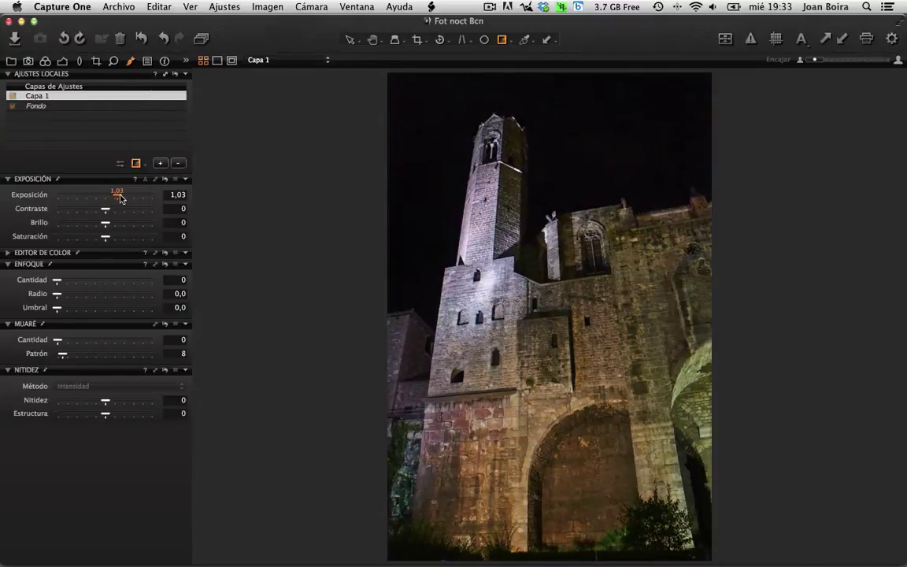
left_click_drag(121, 199, 121, 199)
left_click_drag(121, 198, 163, 202)
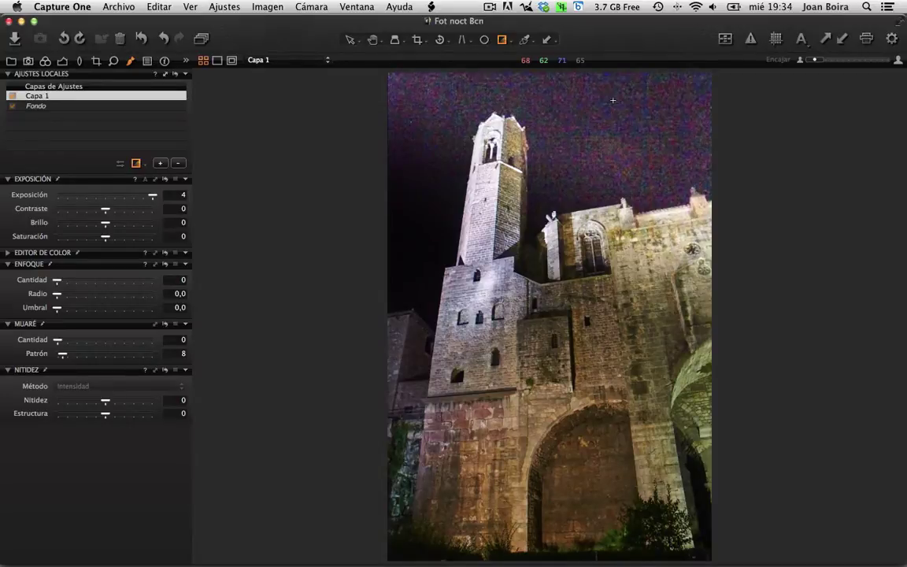
left_click_drag(153, 194, 122, 200)
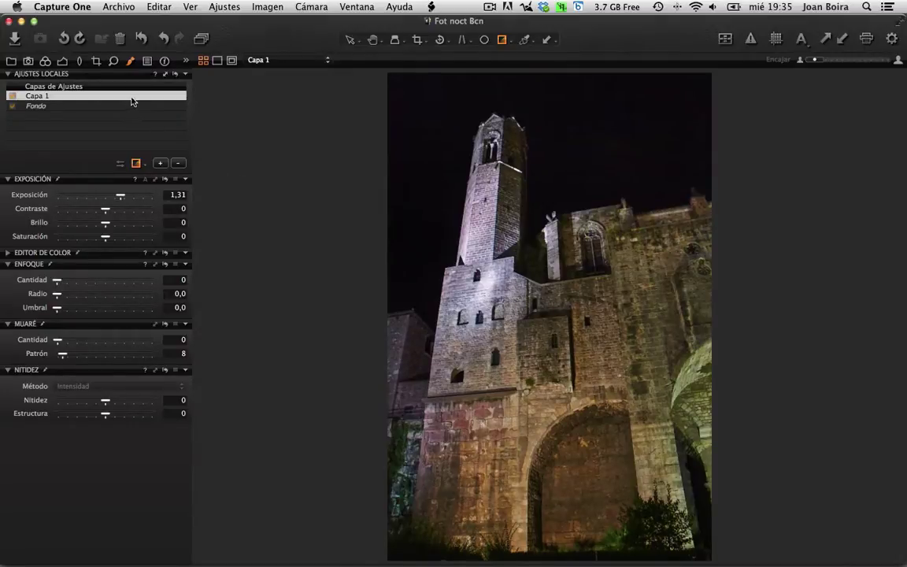
- Apply the Nikon AF-S DX NIKKOR 18-105mm f/3.5-5.6G ED VR lens profile to the photo
left_click(80, 62)
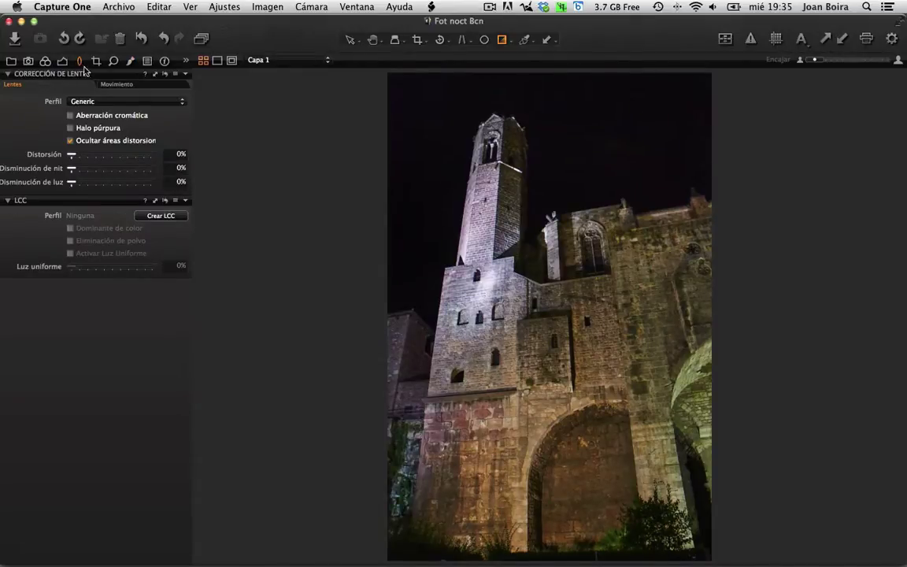
left_click(163, 102)
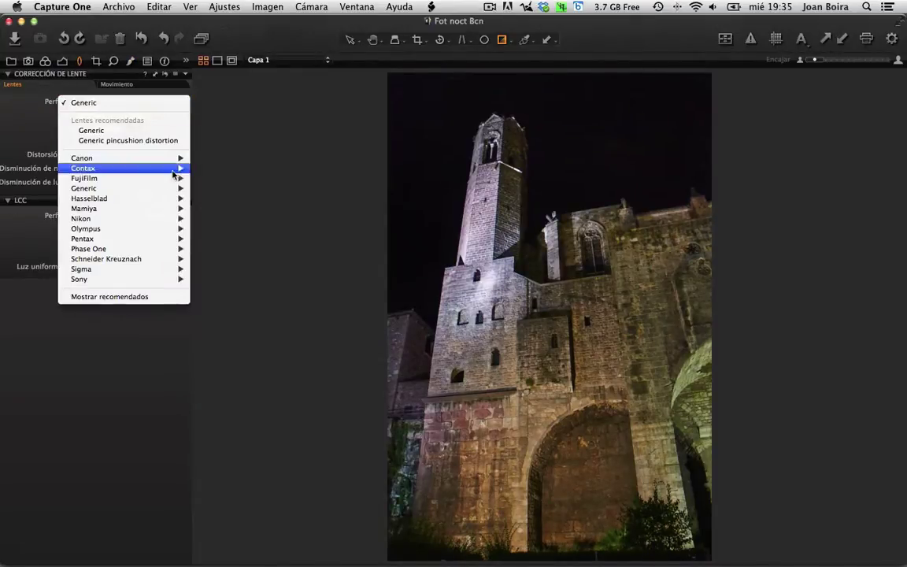
mouse_move(177, 219)
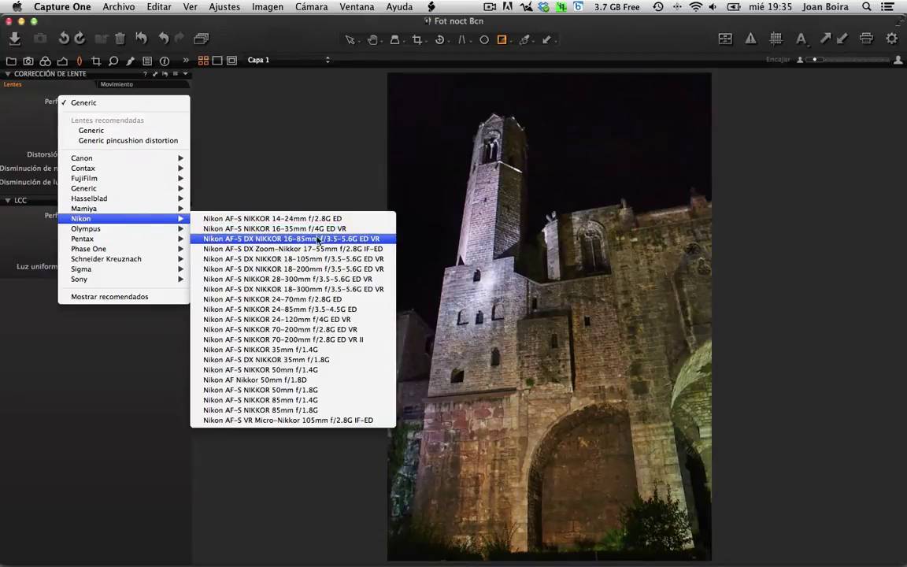
left_click(325, 262)
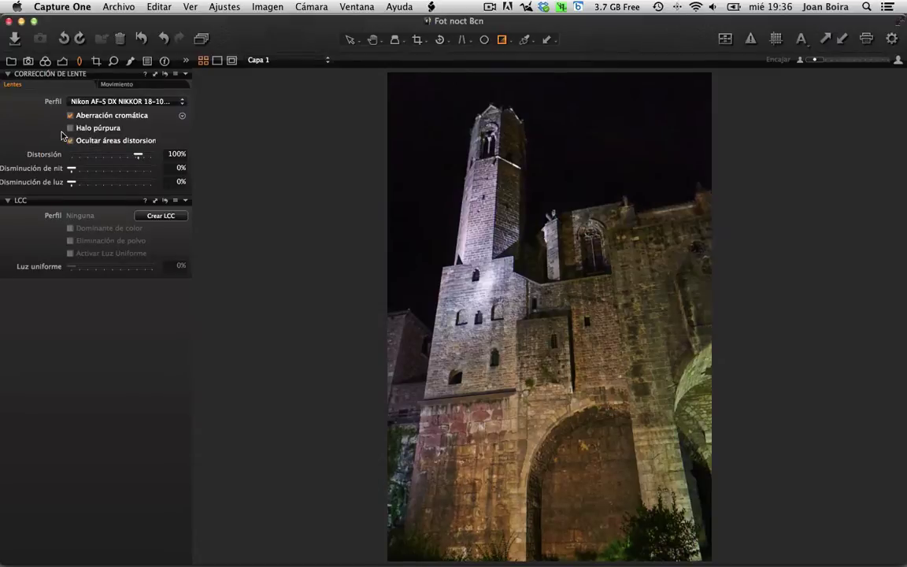
- Inspect the tower's edges at 100% for colour fringing and enable the Halo púrpura correction
left_click(897, 61)
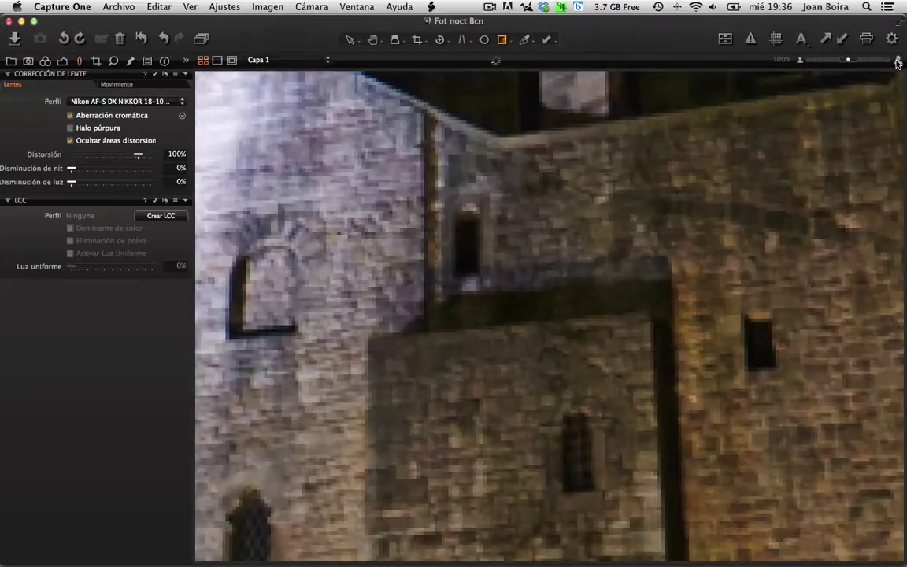
left_click(372, 39)
left_click_drag(362, 126, 589, 245)
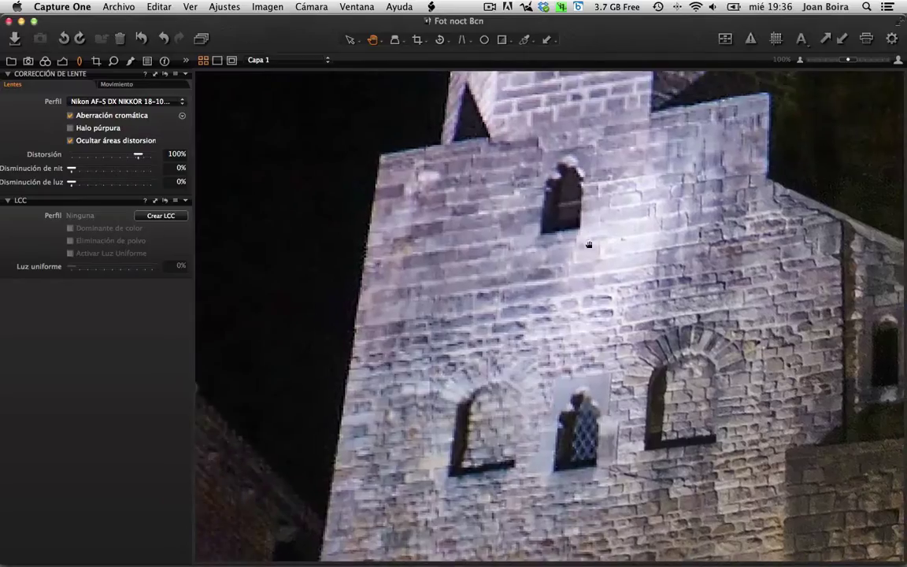
left_click_drag(510, 204, 535, 295)
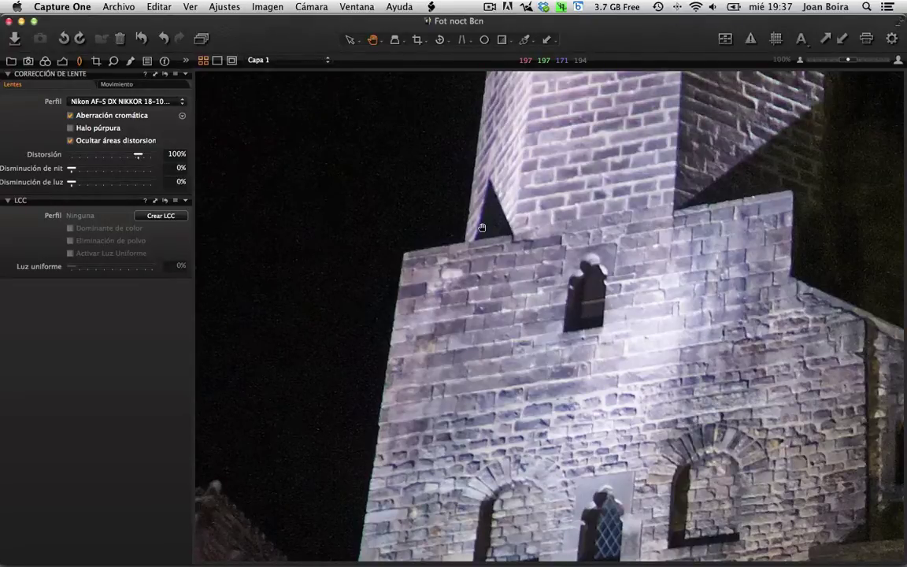
left_click(70, 128)
left_click(801, 61)
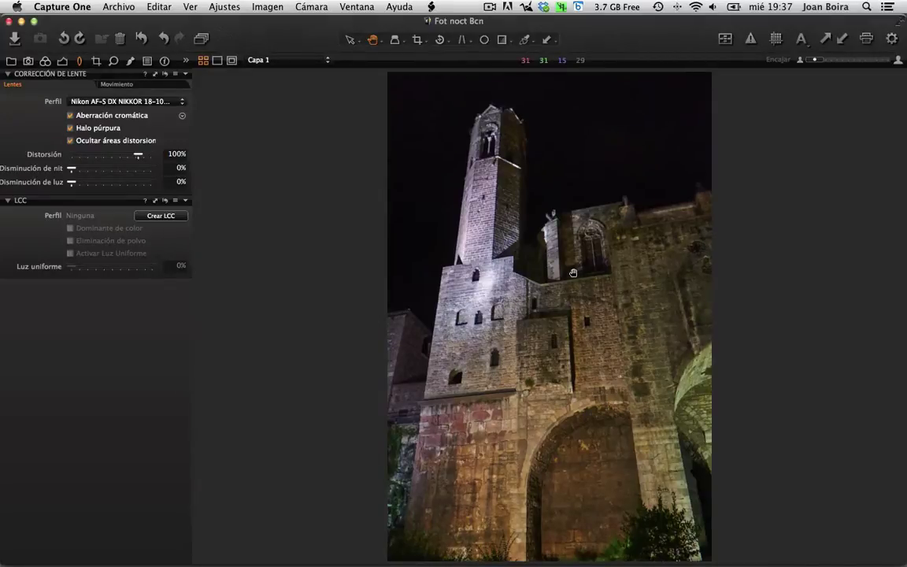
- Correct the tower's converging verticals by setting the Vertical perspective to 26,06
left_click(95, 61)
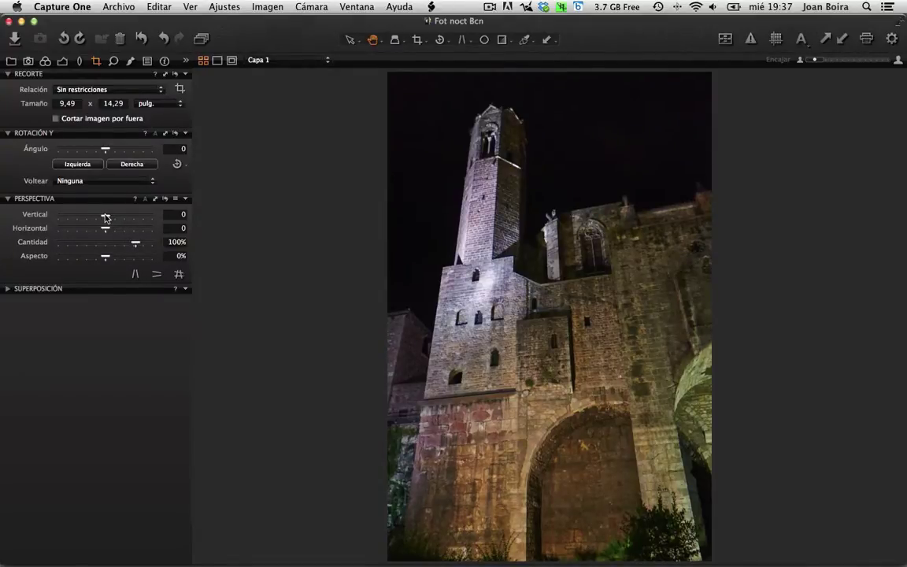
left_click_drag(106, 219, 121, 220)
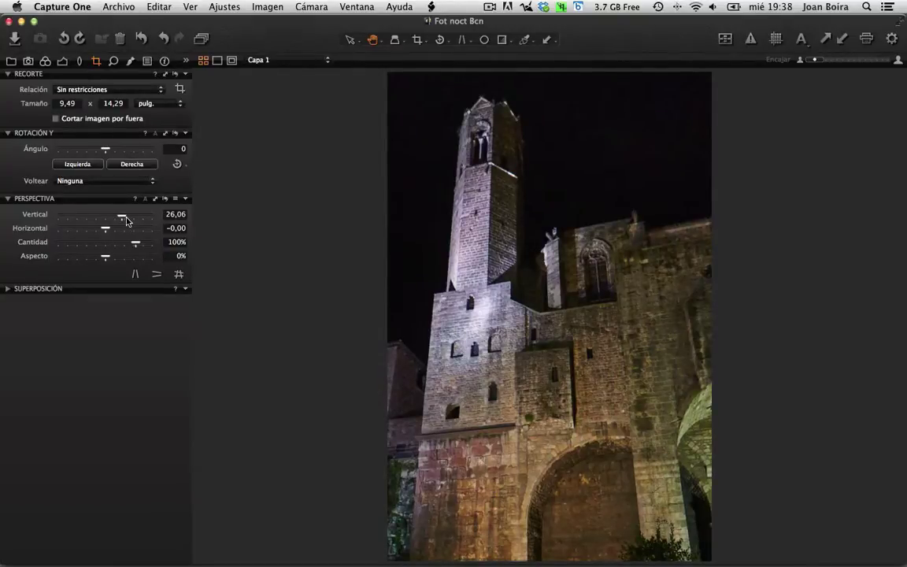
- Compare the photo with the Vertical perspective at 0, and set the tower's Vertical correction to 27,59
left_click_drag(122, 218, 122, 219)
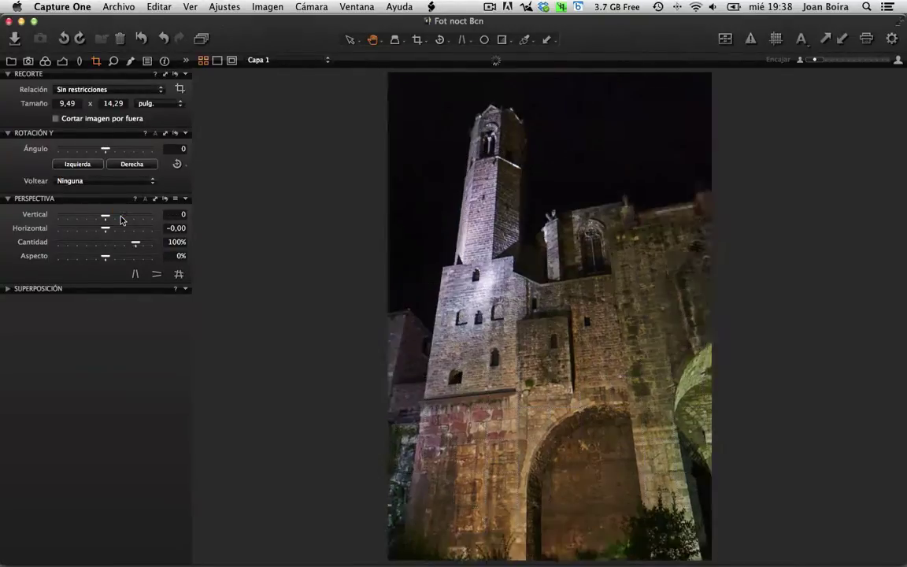
left_click(123, 219)
key("super+z")
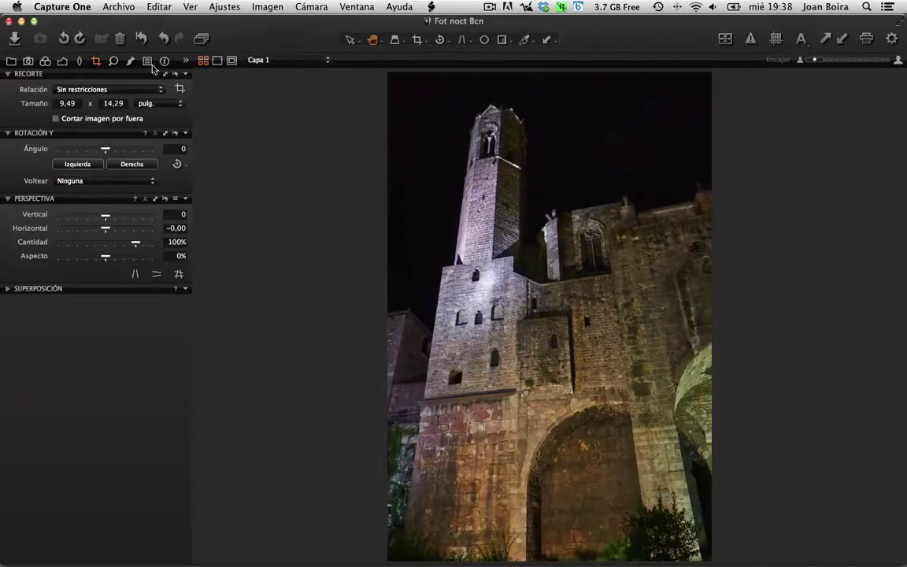
key("super+shift+z")
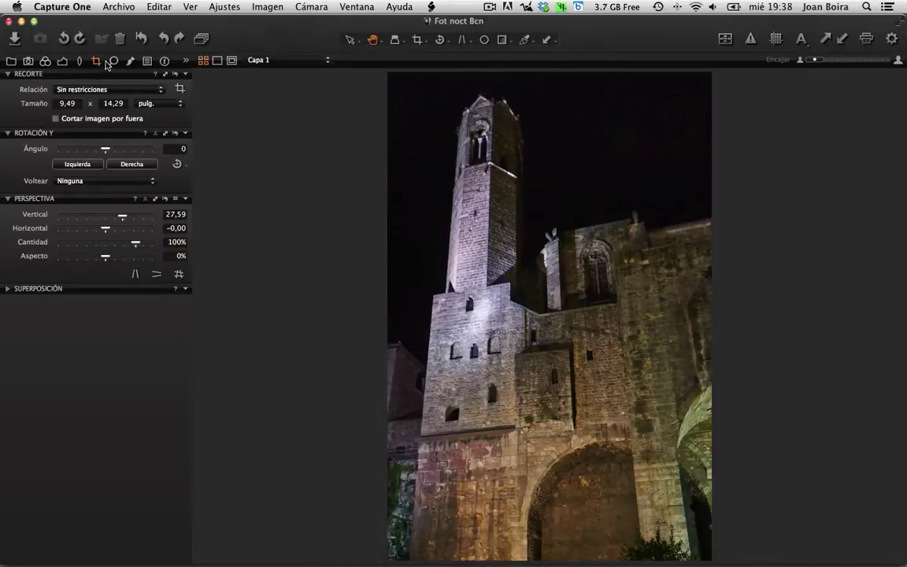
- View the tower facade at 100% and set the Enfoque Cantidad to 408, trying 543 on the way
left_click(79, 60)
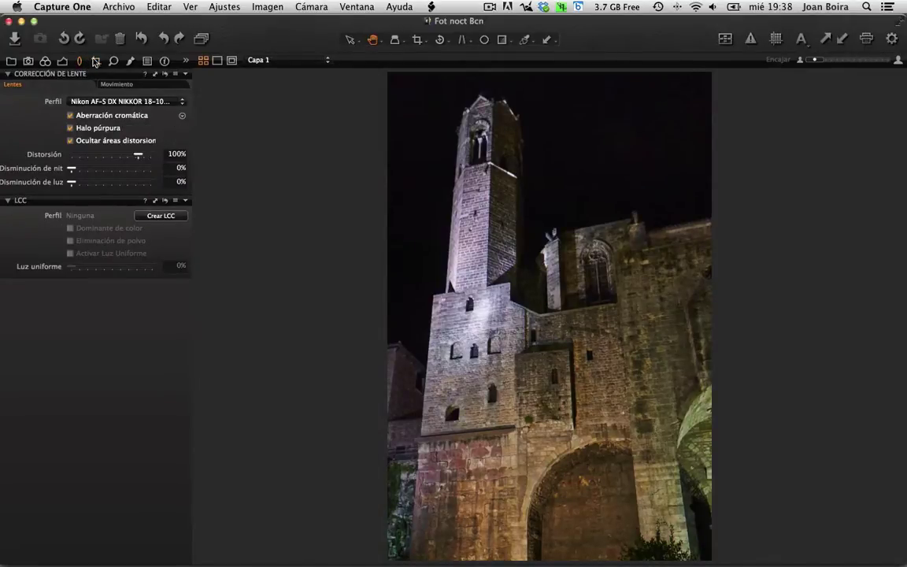
left_click(112, 60)
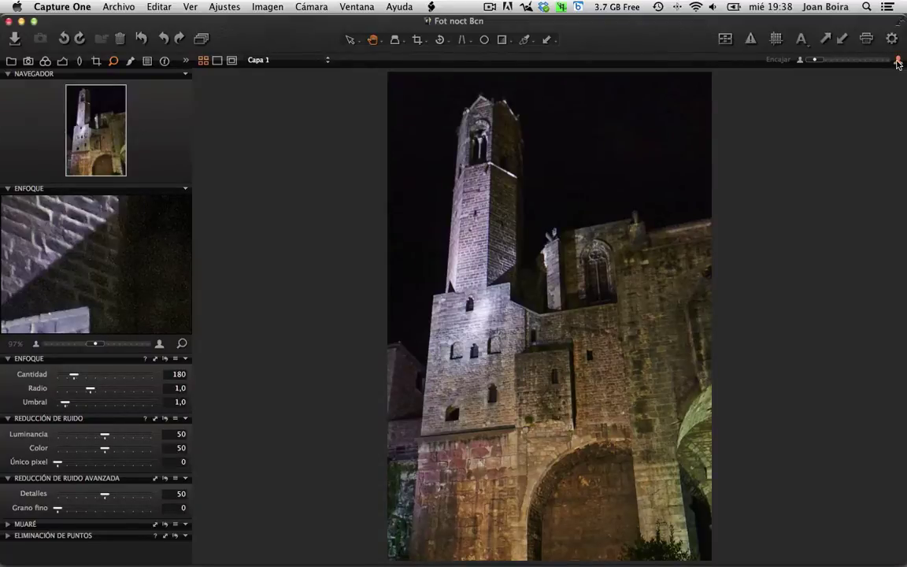
left_click(898, 62)
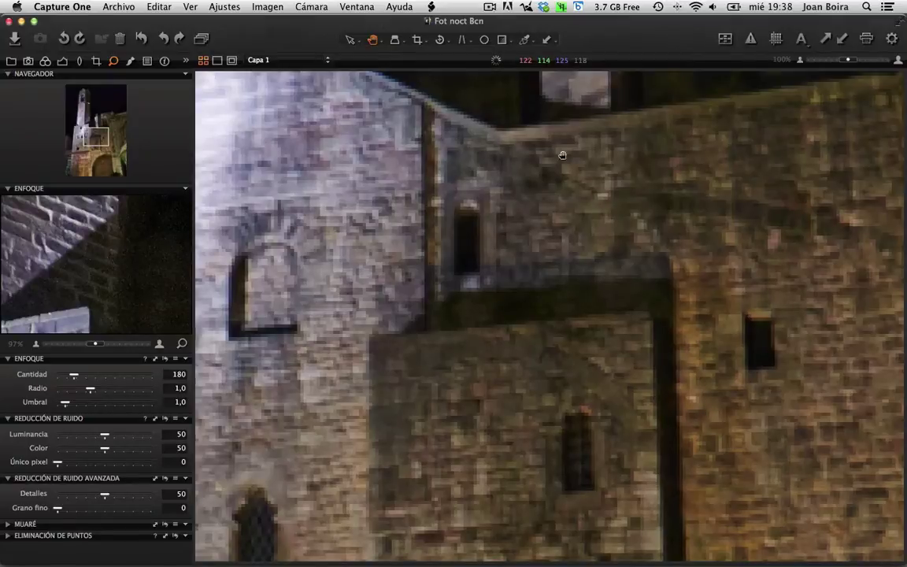
scroll(659, 153, "left", 10)
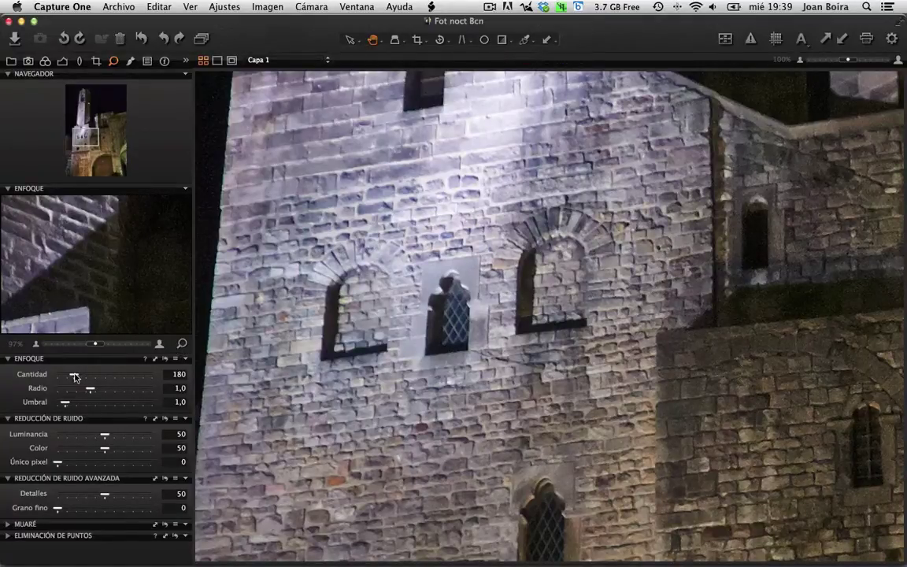
left_click_drag(75, 378, 109, 377)
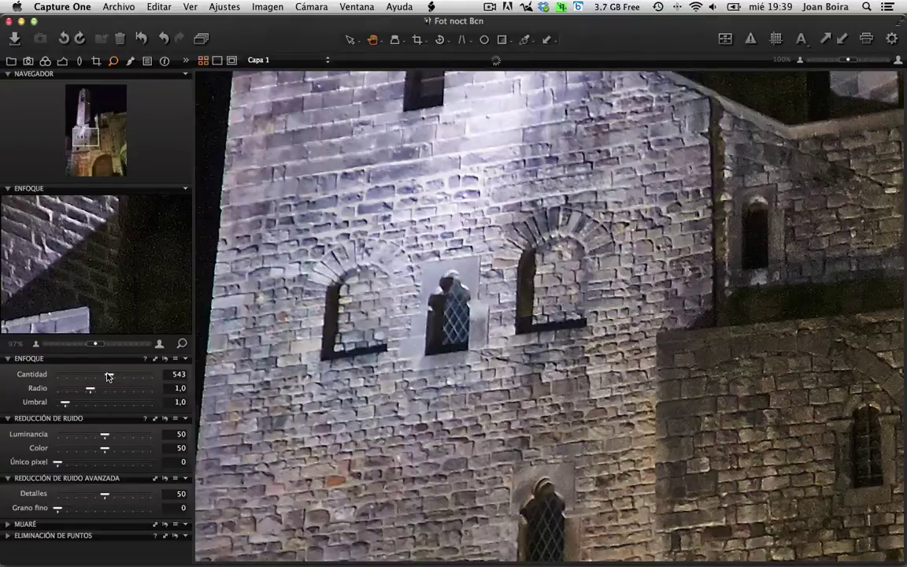
left_click_drag(108, 377, 101, 378)
left_click_drag(102, 377, 96, 377)
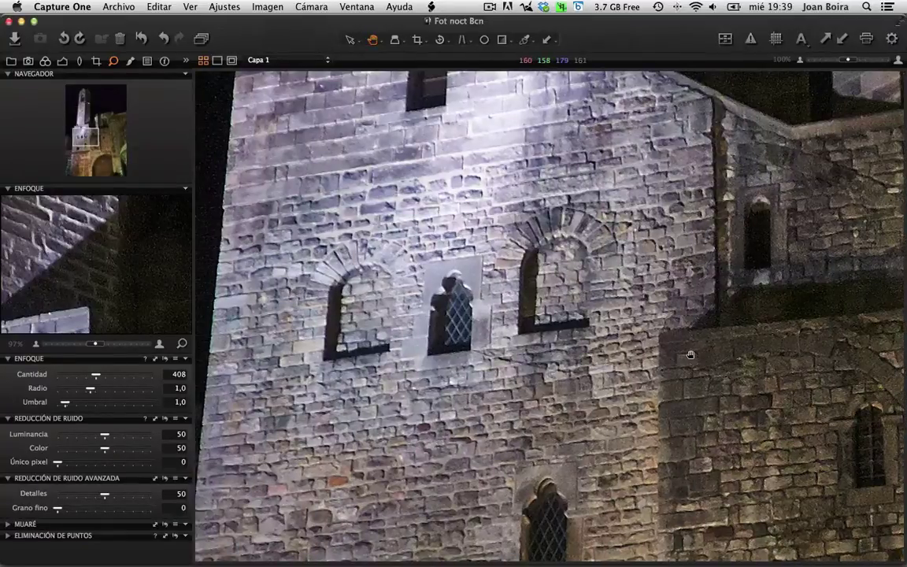
- Set the Luminancia and Color noise reduction to 0 and examine the noise in the dark sky beside the tower
left_click_drag(690, 356, 884, 411)
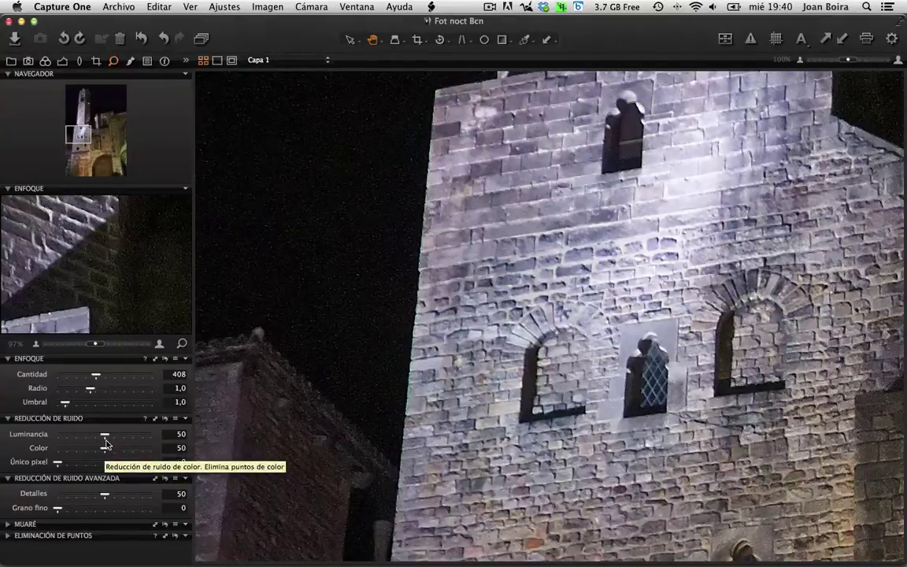
left_click_drag(104, 436, 41, 411)
left_click(60, 448)
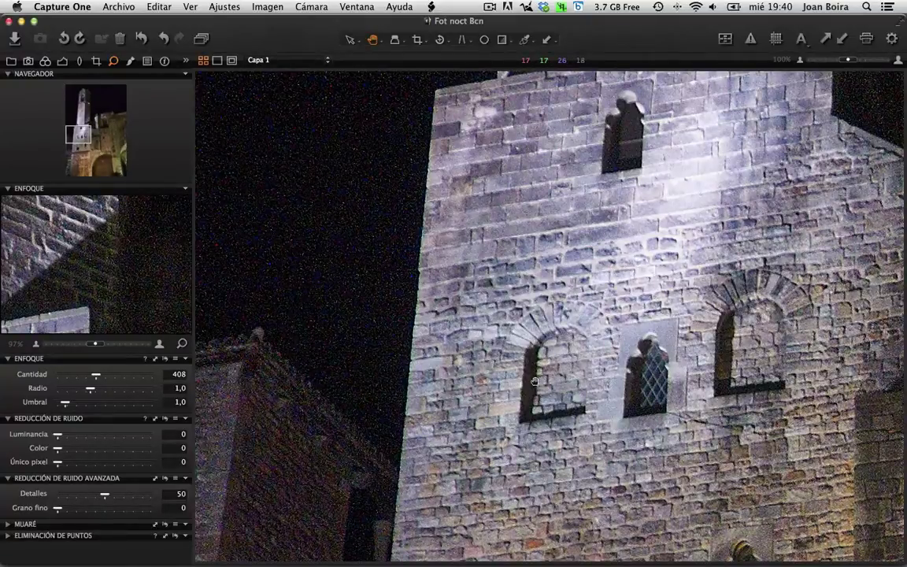
scroll(568, 377, "up", 2)
scroll(568, 376, "up", 1)
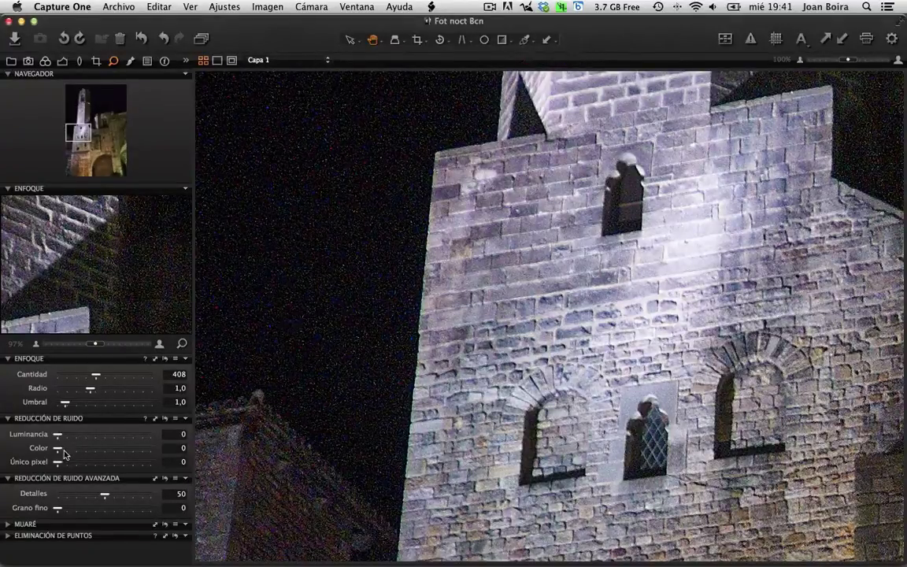
- Raise the noise reduction to Luminancia 40 and Color 40, checking the sky and the stone facade
left_click_drag(58, 453, 81, 451)
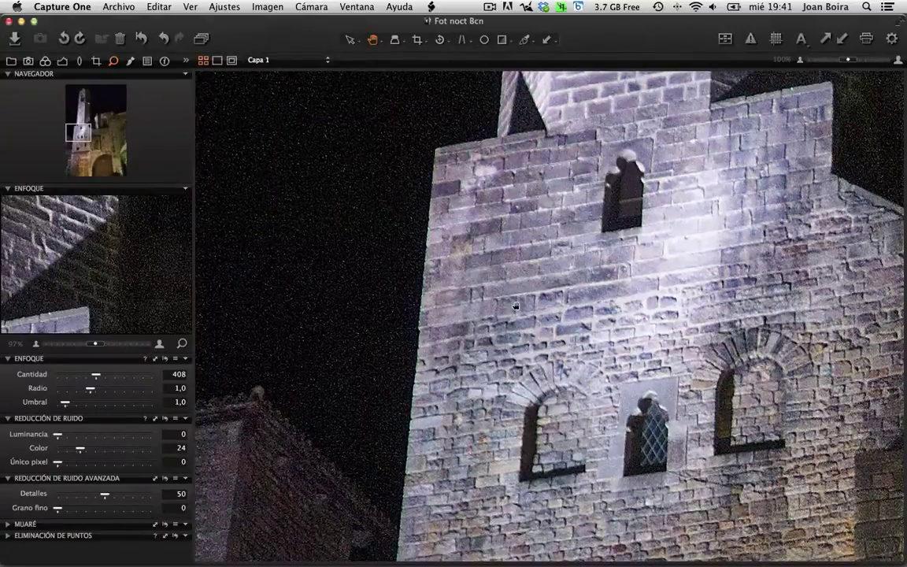
scroll(386, 374, "down", 3)
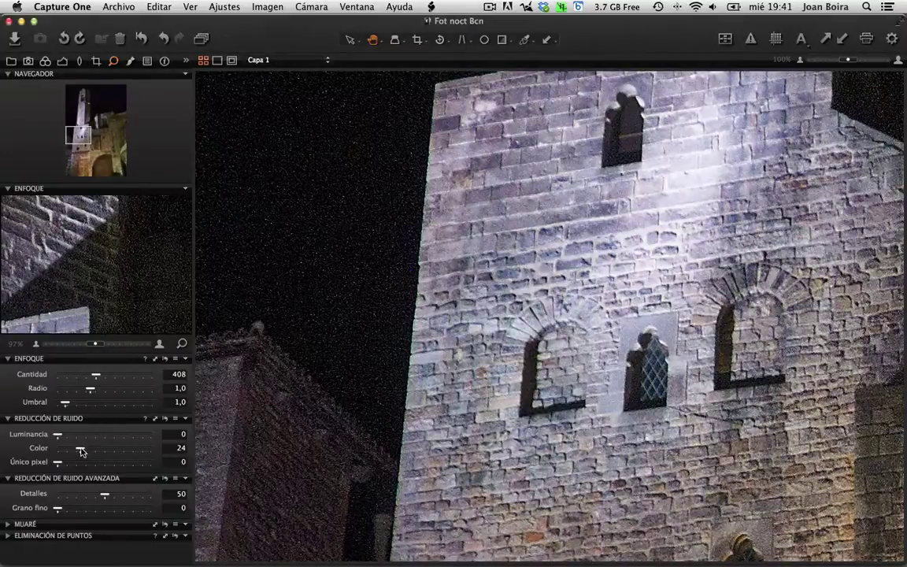
left_click_drag(82, 452, 87, 452)
left_click(59, 434)
left_click_drag(63, 438, 77, 438)
left_click_drag(78, 438, 82, 438)
mouse_move(82, 436)
left_click_drag(82, 436, 87, 439)
left_click_drag(87, 440, 97, 440)
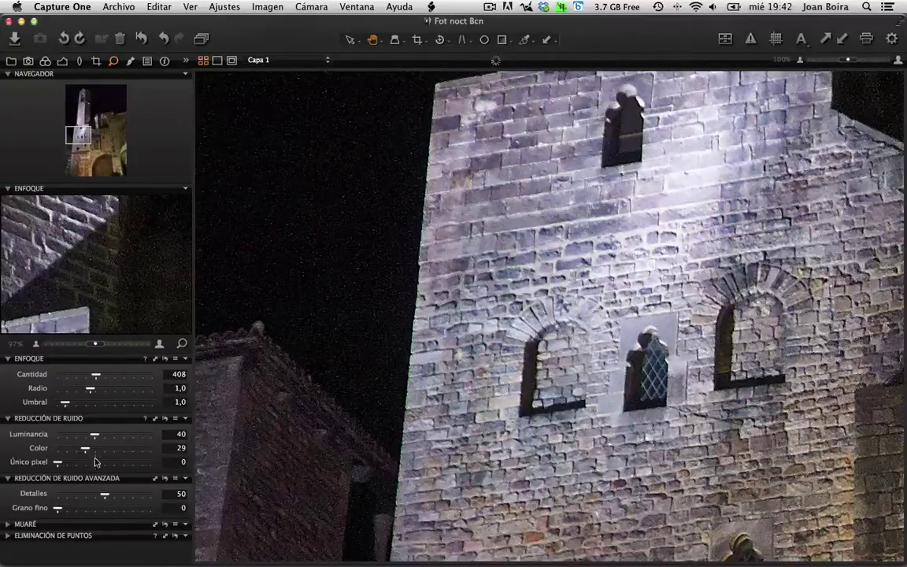
left_click_drag(87, 450, 95, 452)
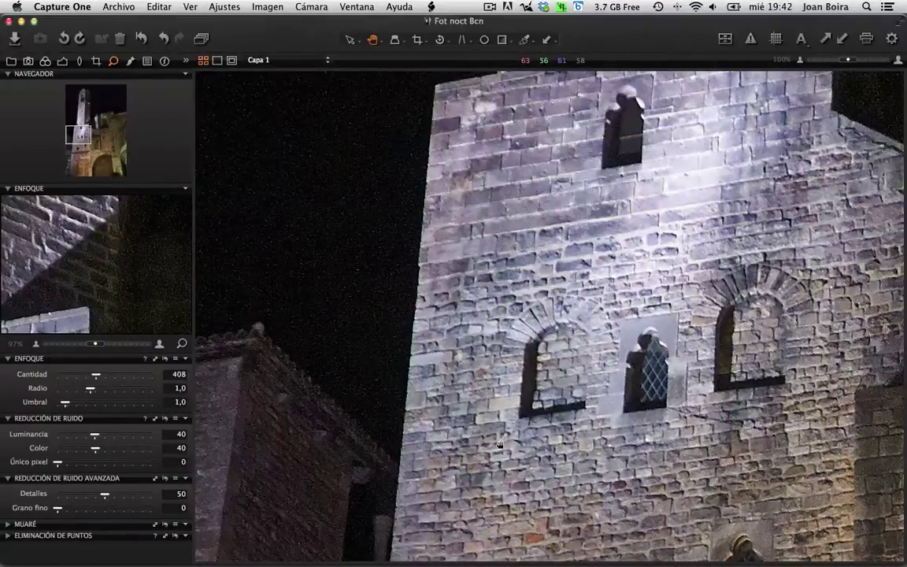
left_click_drag(449, 403, 498, 386)
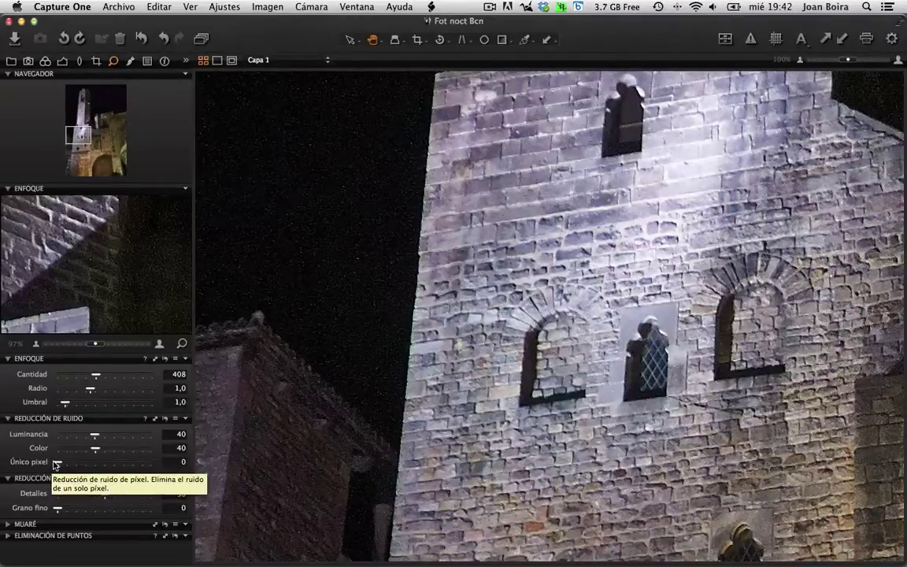
- Set the Único pixel noise reduction to 100 and check its effect on the sky and the tower's stonework
left_click_drag(53, 464, 152, 466)
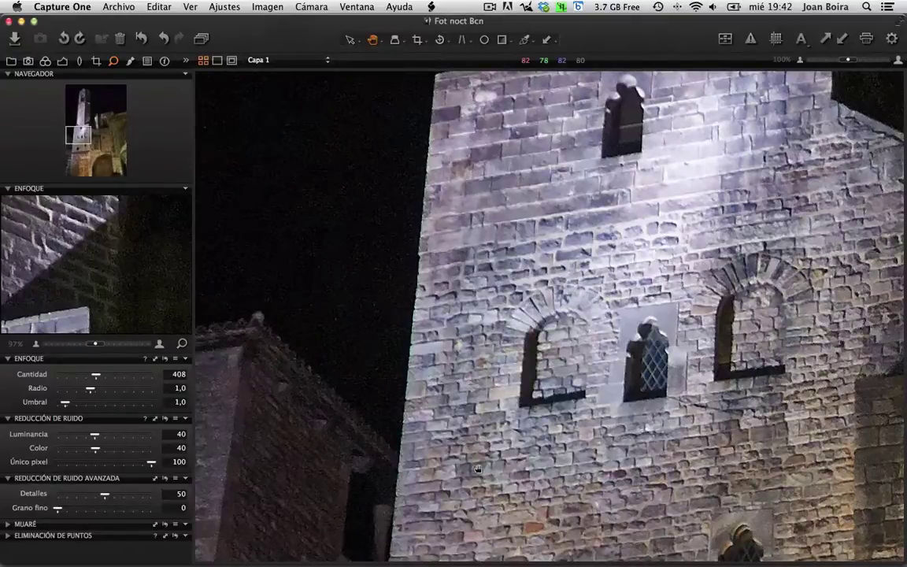
scroll(432, 430, "up", 2)
scroll(501, 476, "up", 5)
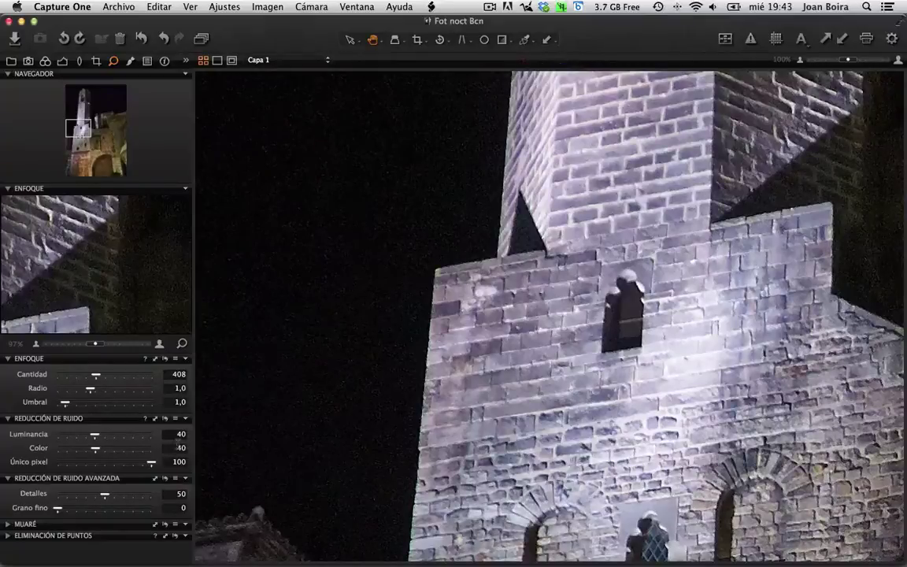
left_click_drag(565, 429, 461, 322)
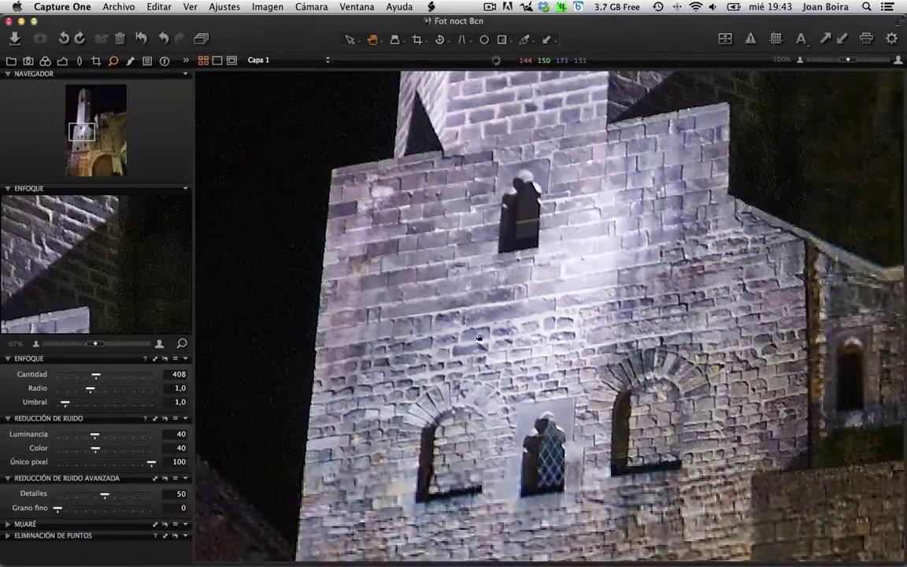
left_click_drag(427, 394, 522, 311)
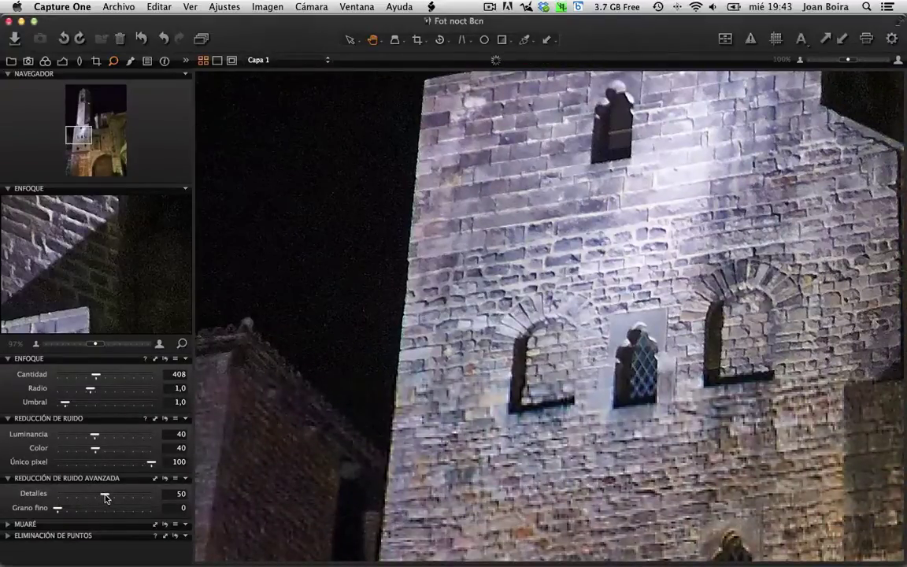
- Set the advanced noise reduction Detalles to 41, trying the extremes 0 and 100 on the way
left_click_drag(106, 496, 44, 498)
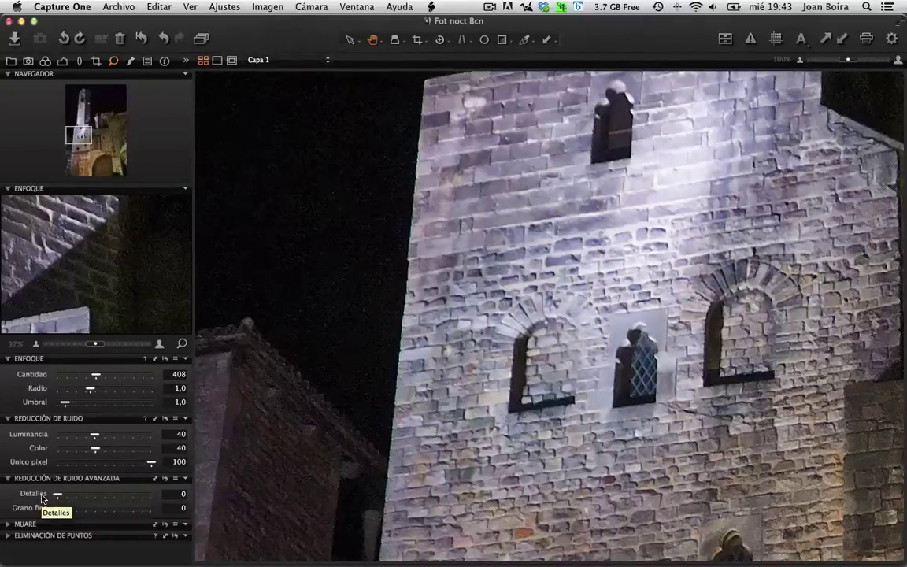
left_click_drag(57, 494, 154, 497)
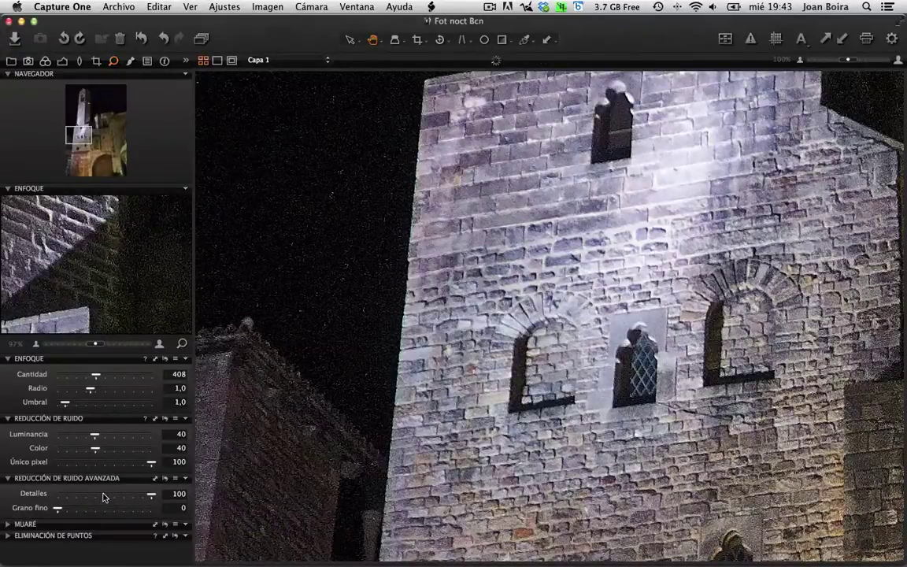
left_click_drag(103, 497, 77, 497)
left_click_drag(76, 496, 92, 497)
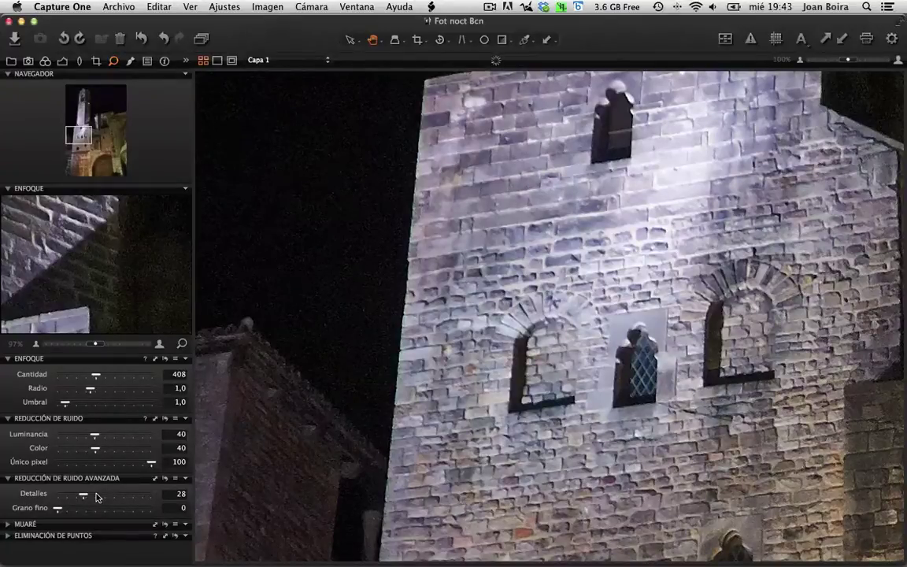
left_click_drag(83, 496, 95, 495)
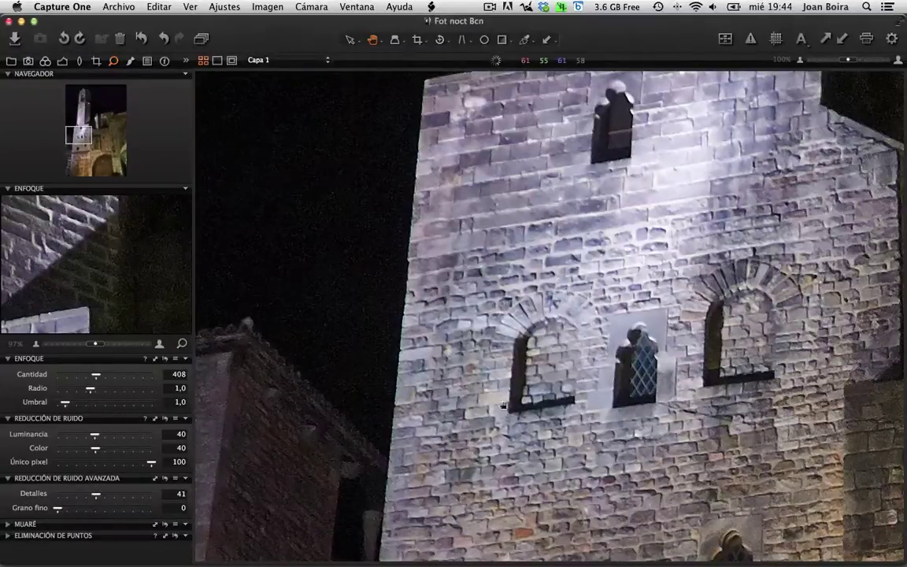
- Set Único pixel to 99 and Grano fino to 70, trying the maximum grain of 100 on the way
left_click_drag(152, 463, 150, 463)
left_click_drag(57, 510, 100, 513)
left_click_drag(105, 510, 152, 509)
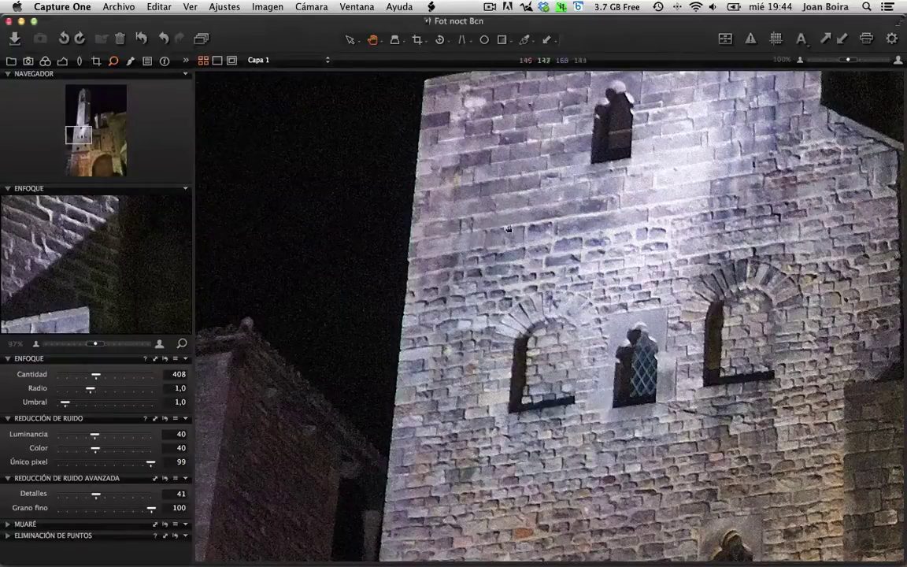
left_click(56, 508)
left_click_drag(116, 509, 123, 509)
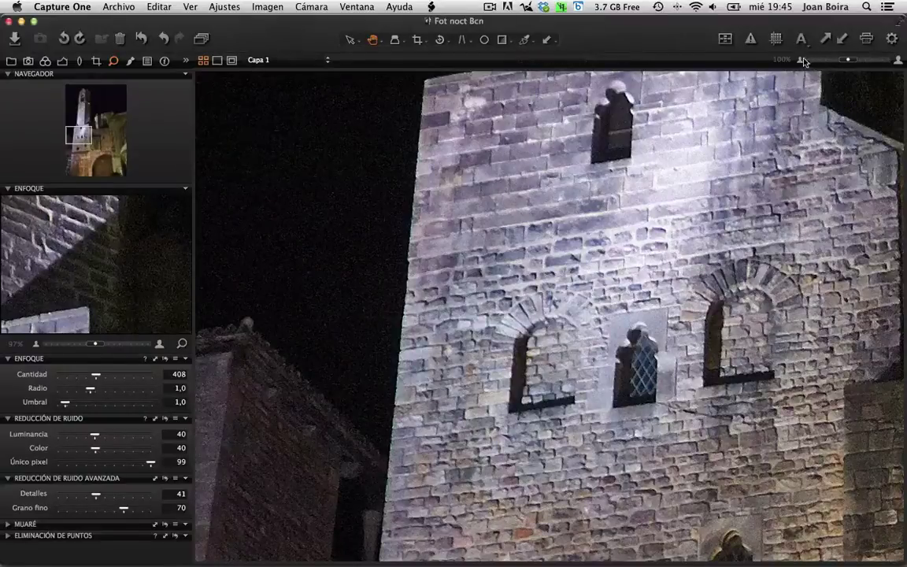
- Review the sharpening and noise reduction on the tower at 50% and on the whole photo
left_click(830, 61)
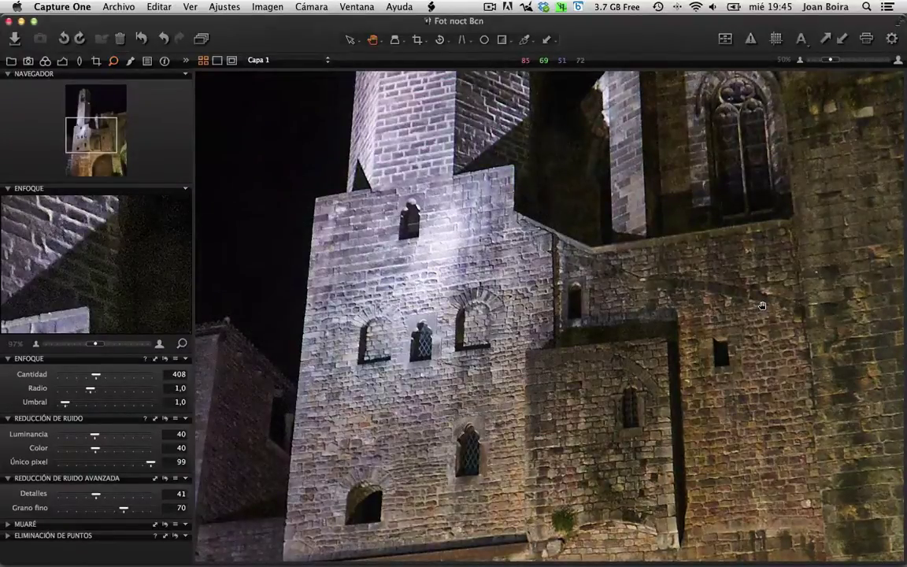
scroll(614, 315, "up", 5)
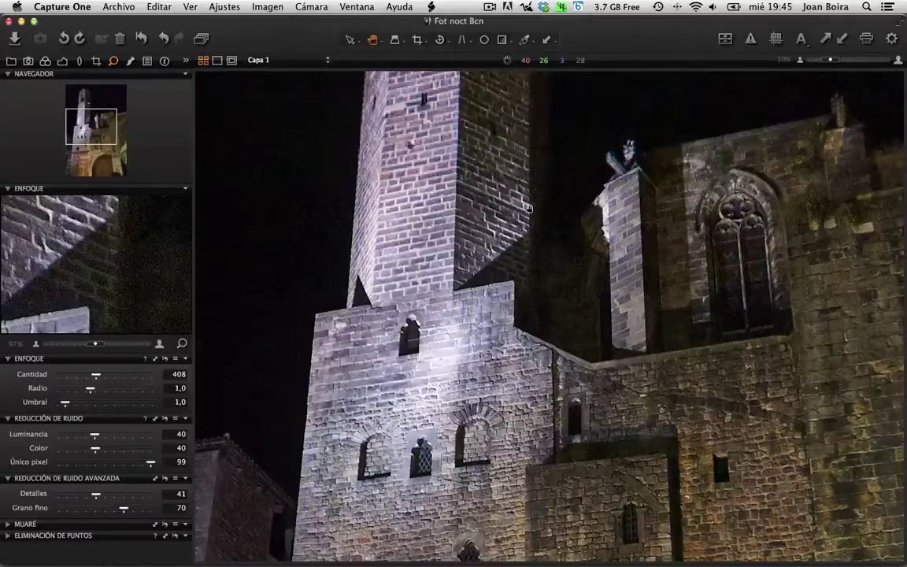
key("super+0")
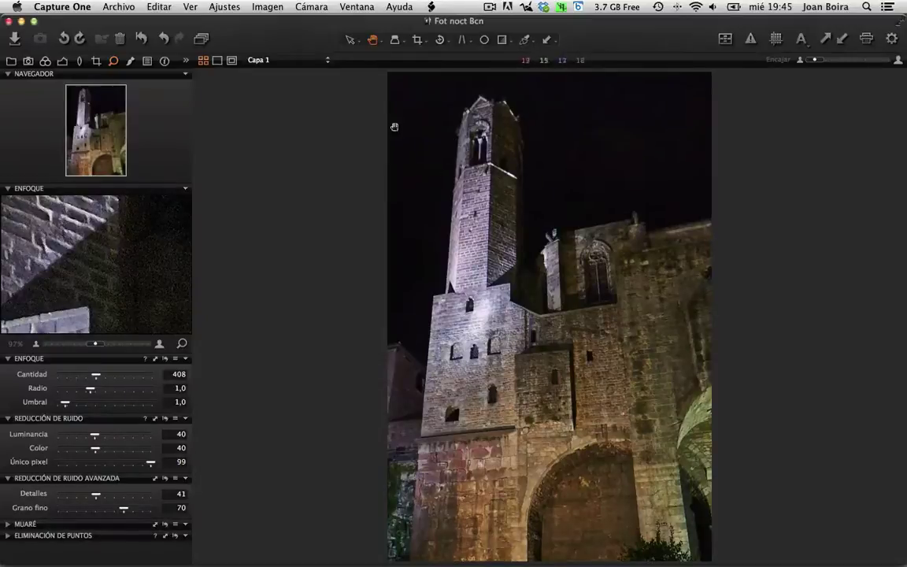
- Set the lens correction Distorsión to 120% and compare the photo with and without the change
left_click(78, 62)
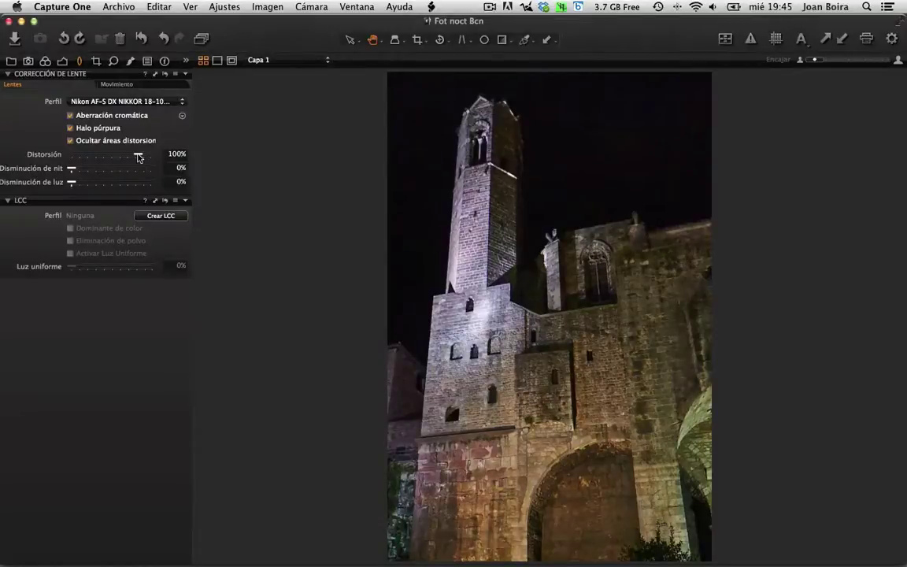
left_click_drag(138, 157, 160, 157)
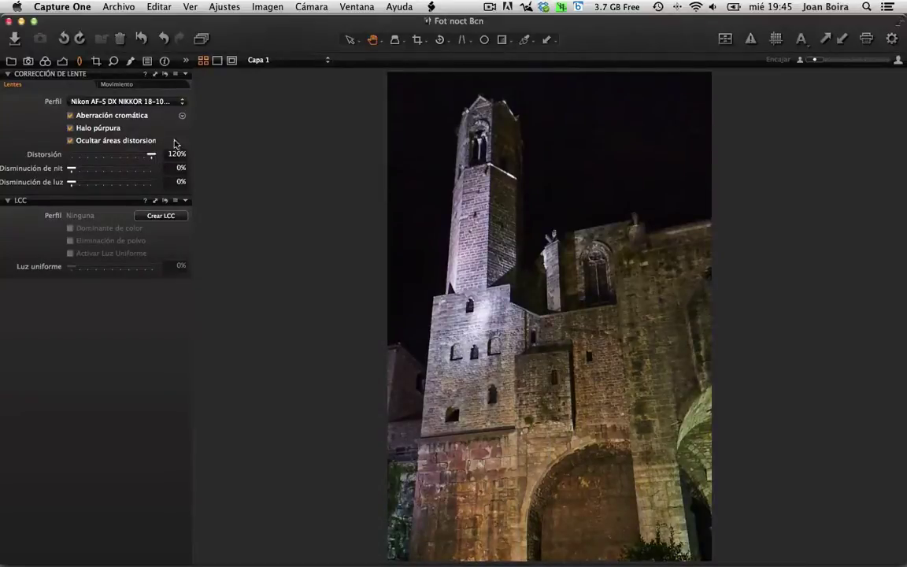
left_click(164, 38)
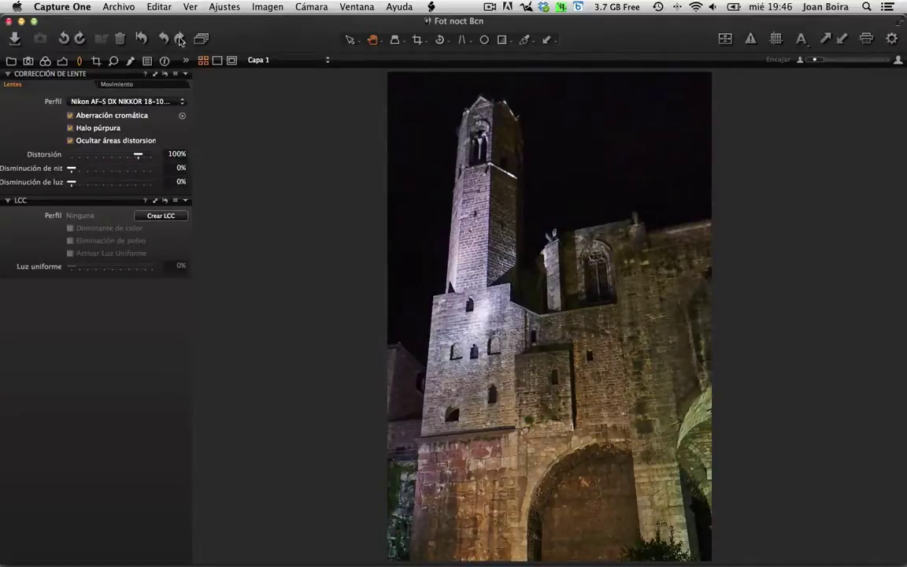
left_click(181, 40)
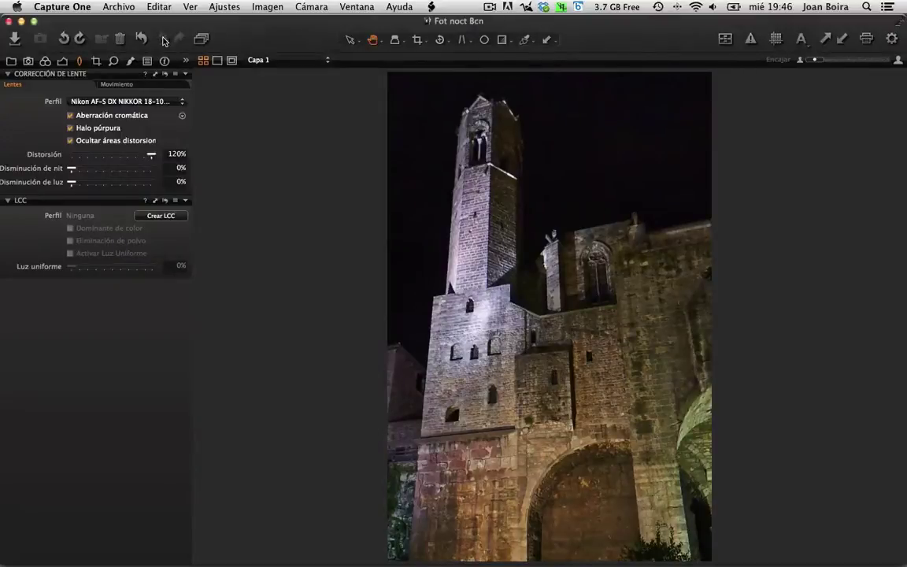
left_click(164, 40)
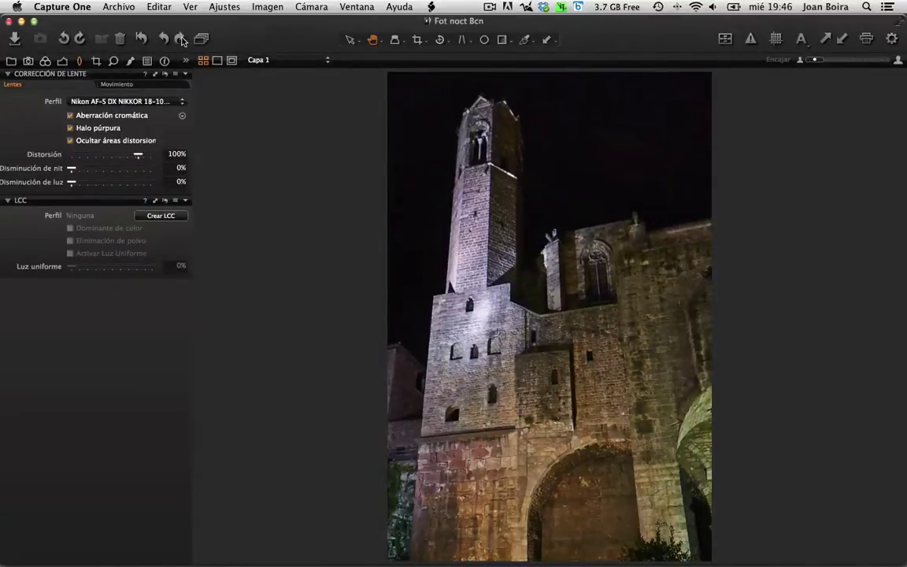
left_click(181, 39)
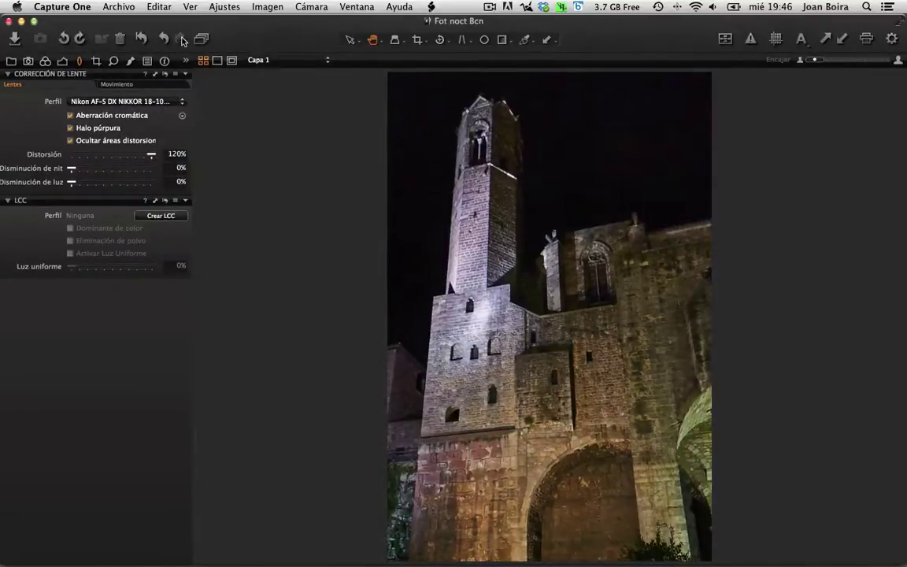